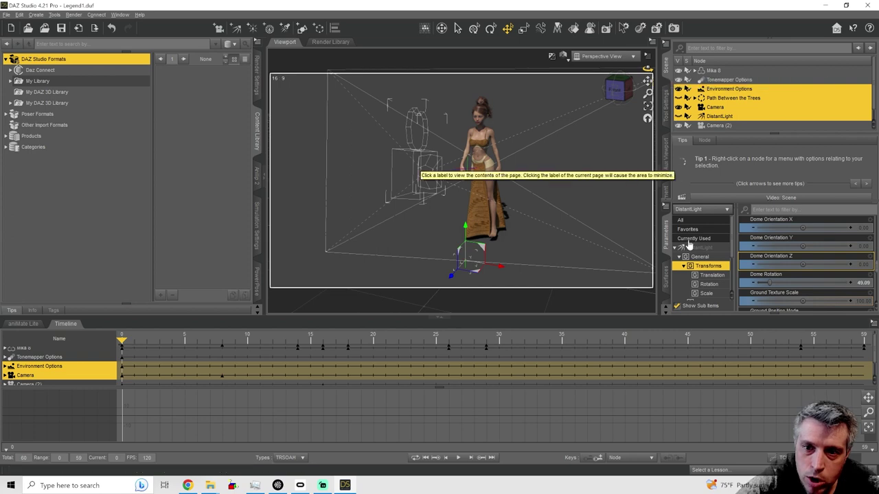
left_click(717, 88)
left_click(718, 99)
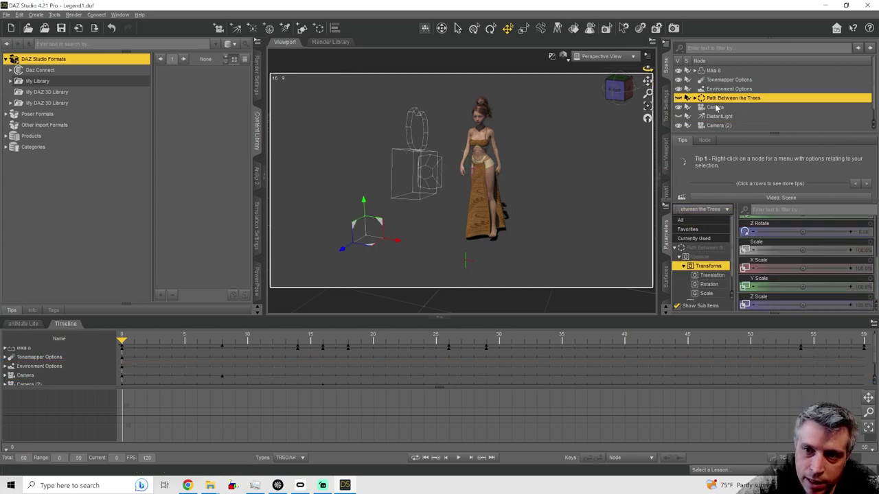
left_click(716, 108)
left_click(717, 117)
left_click(717, 125)
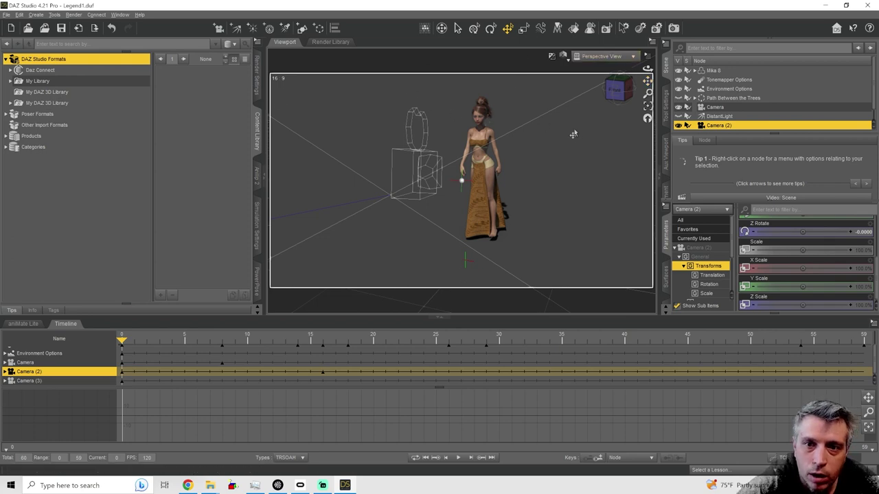
Frame the female figure from the front in the perspective view, showing her from the head to the upper legs.
left_click_drag(575, 135, 576, 136)
scroll(576, 136, "up", 10)
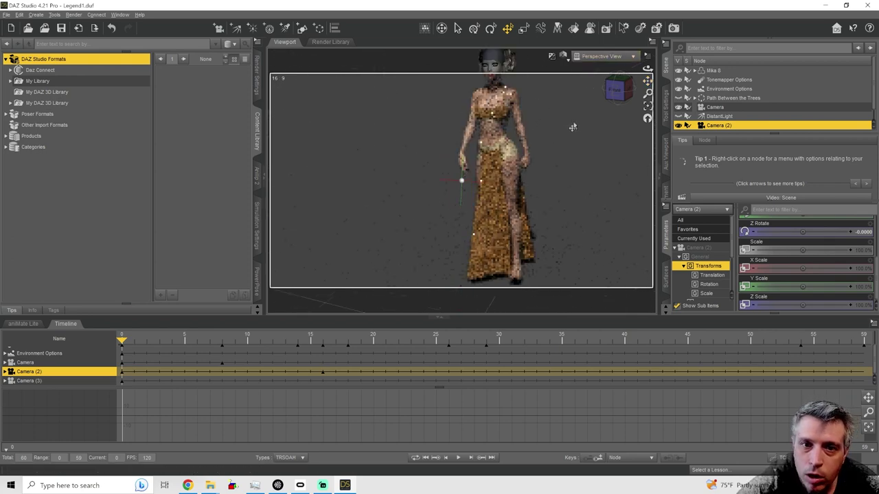
left_click(619, 87)
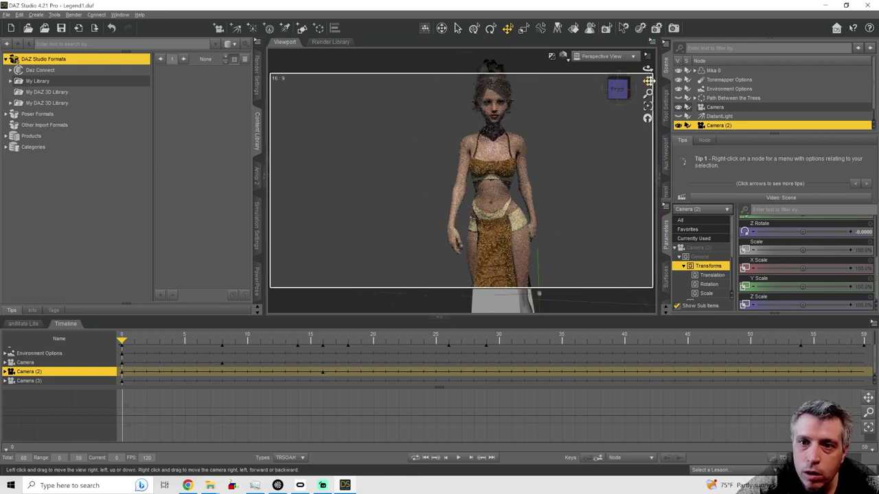
left_click(698, 247)
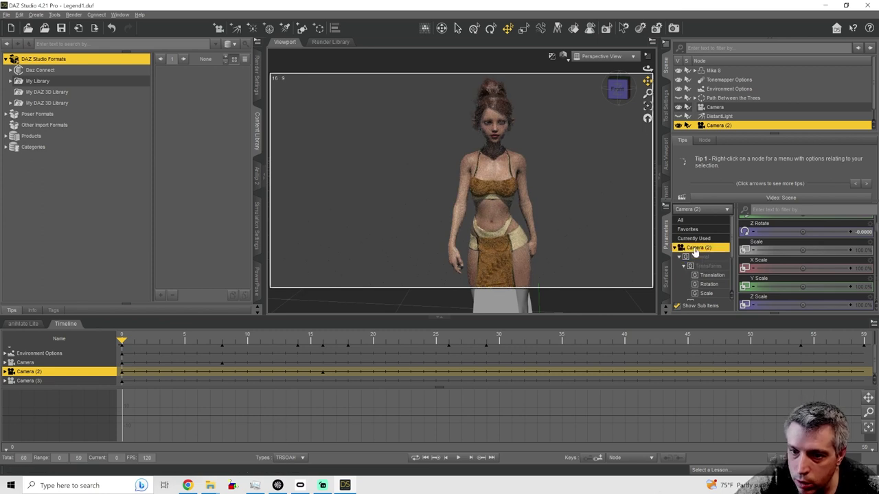
scroll(804, 261, "up", 3)
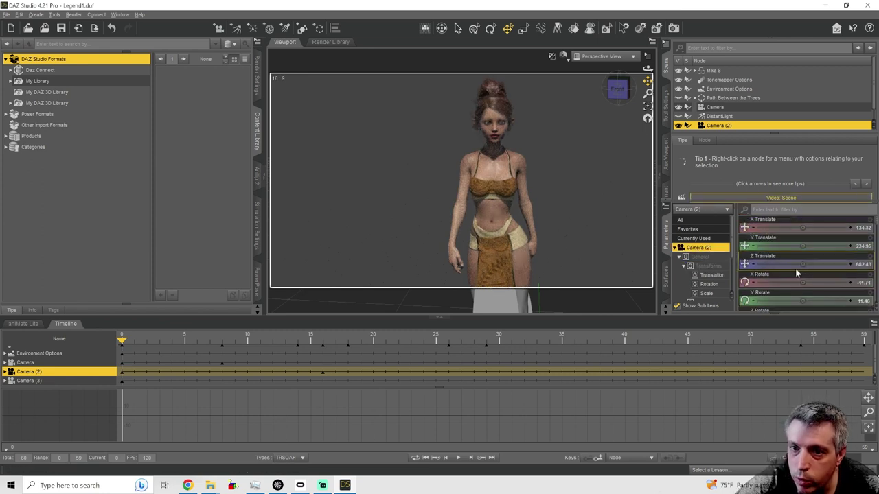
Delete the three existing cameras, Camera, Camera (2) and Camera (3), from the scene.
left_click(714, 109)
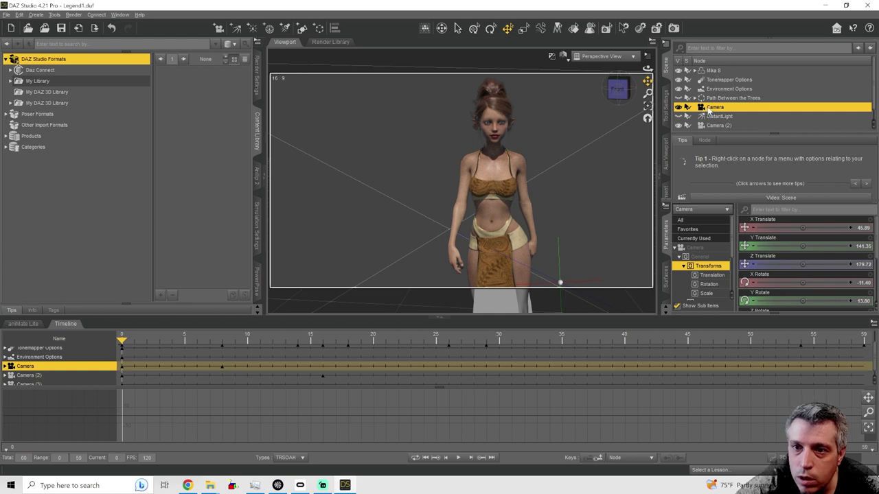
key("Delete")
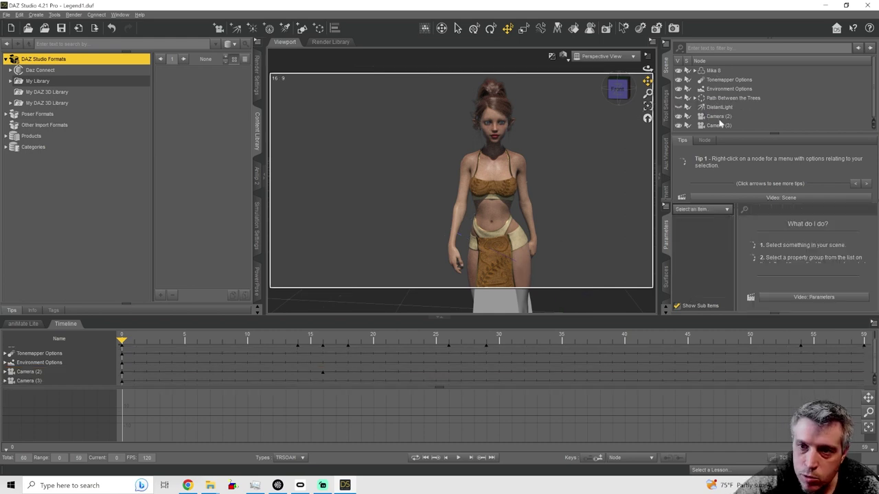
left_click(718, 117)
key("Delete")
left_click(718, 116)
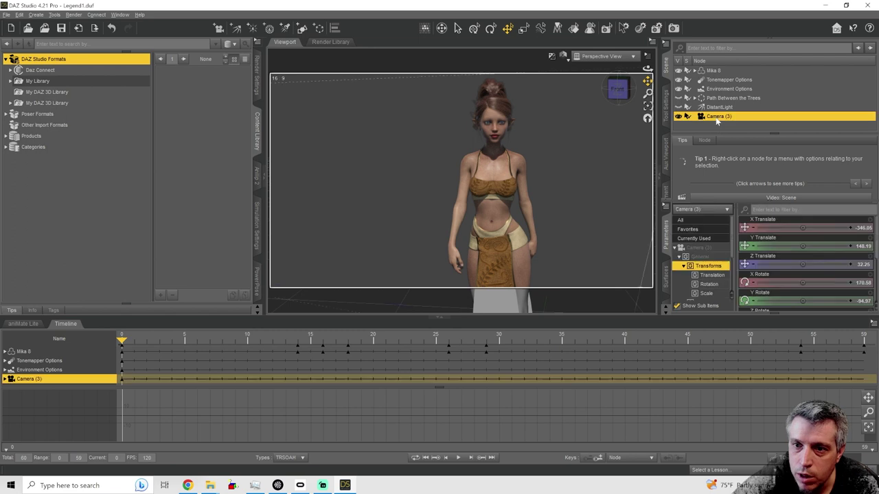
key("Delete")
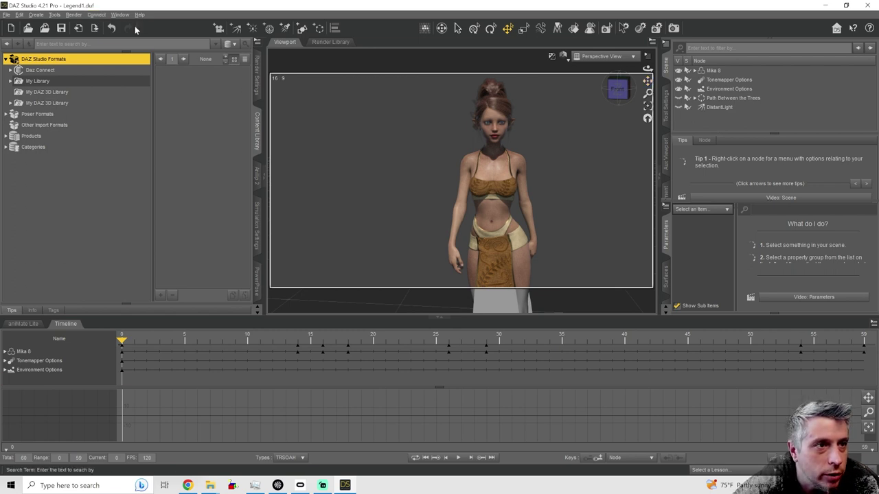
Create a new camera that copies the active perspective view and look through it in the viewport.
left_click(36, 15)
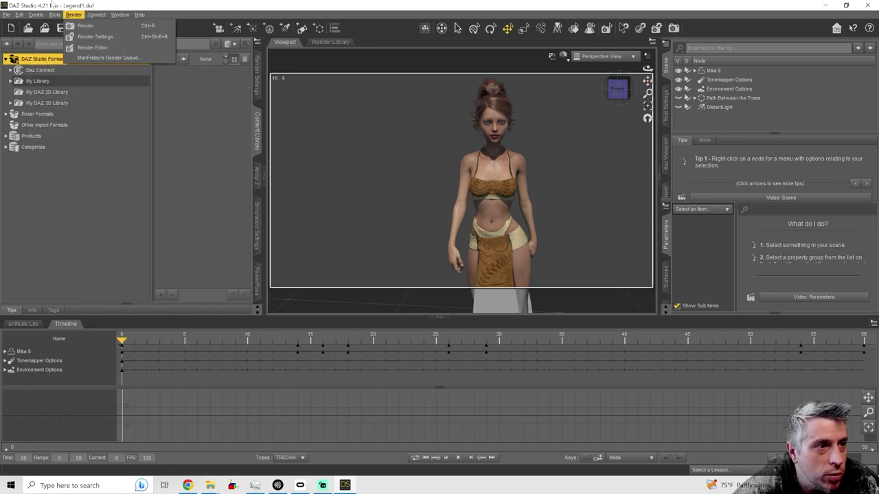
left_click(54, 25)
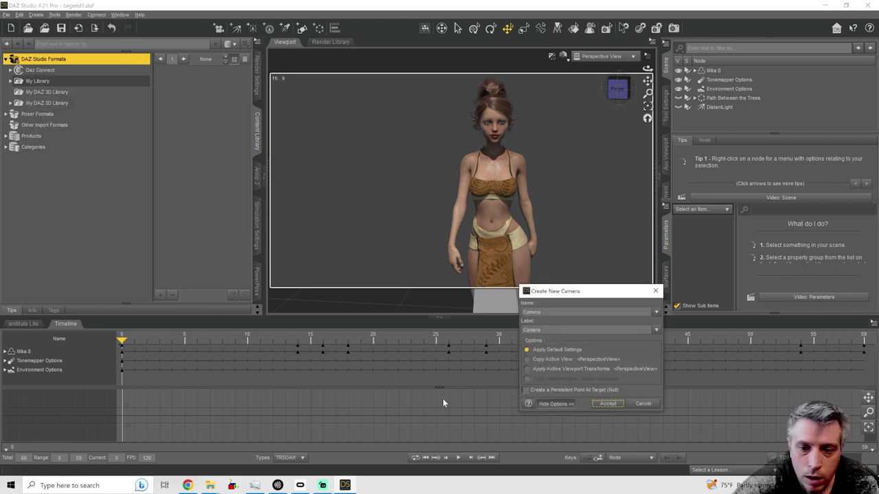
left_click(528, 359)
left_click(607, 403)
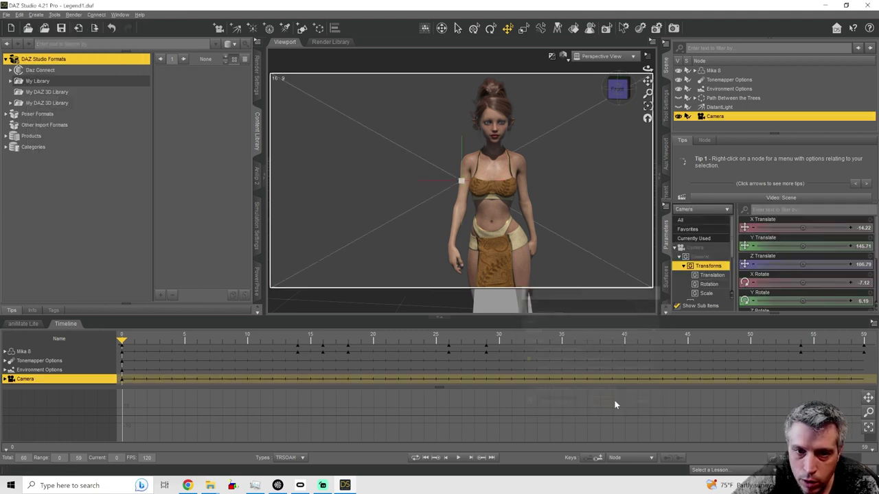
left_click(582, 60)
left_click(592, 136)
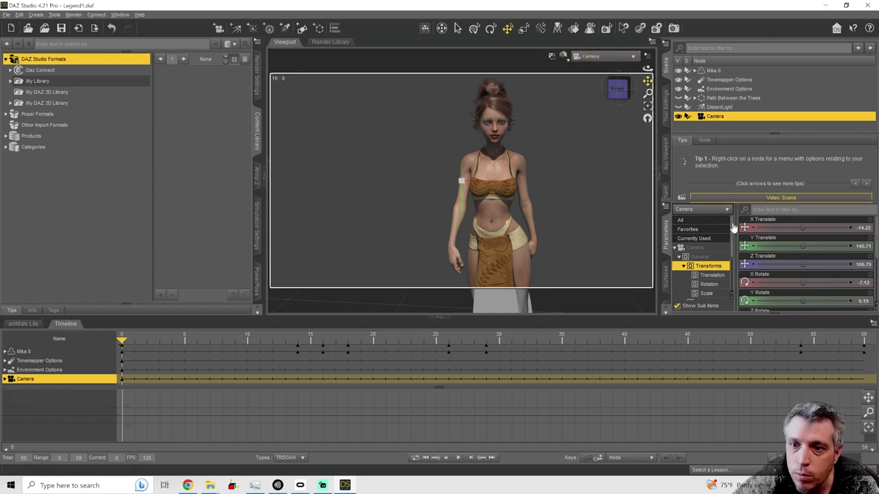
Set the new camera's Y Translate to 168.
left_click(859, 246)
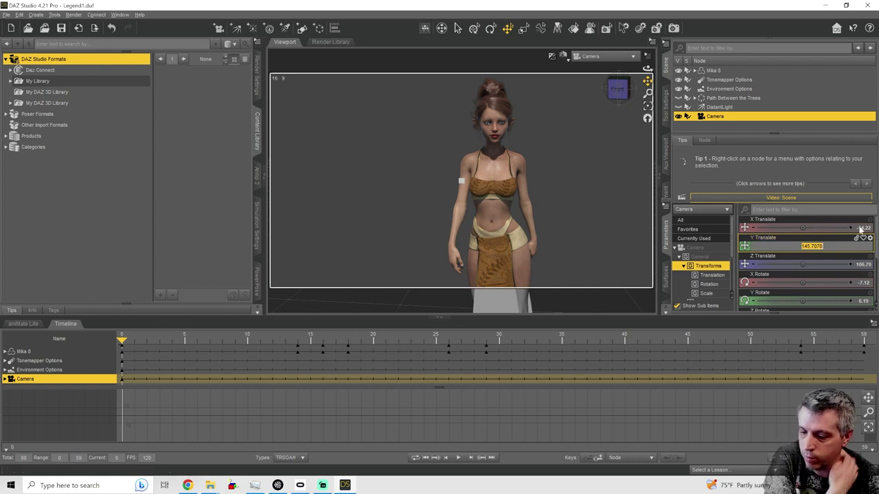
key("BackSpace")
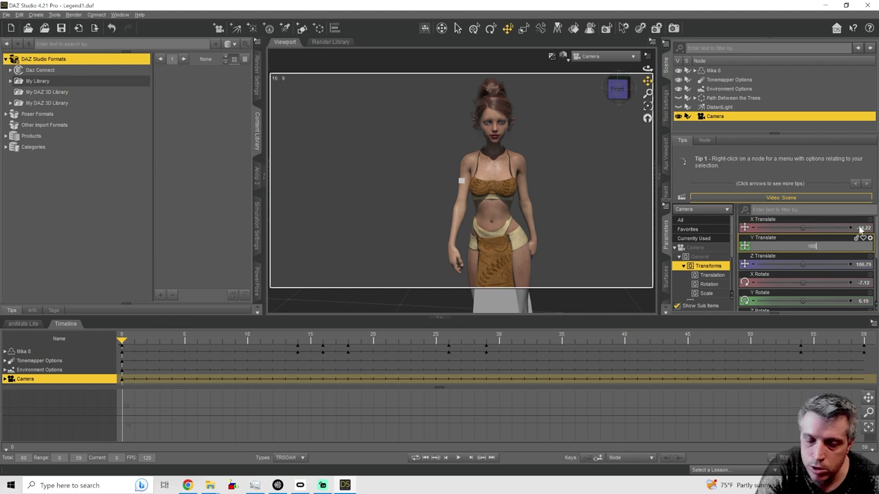
key("Return")
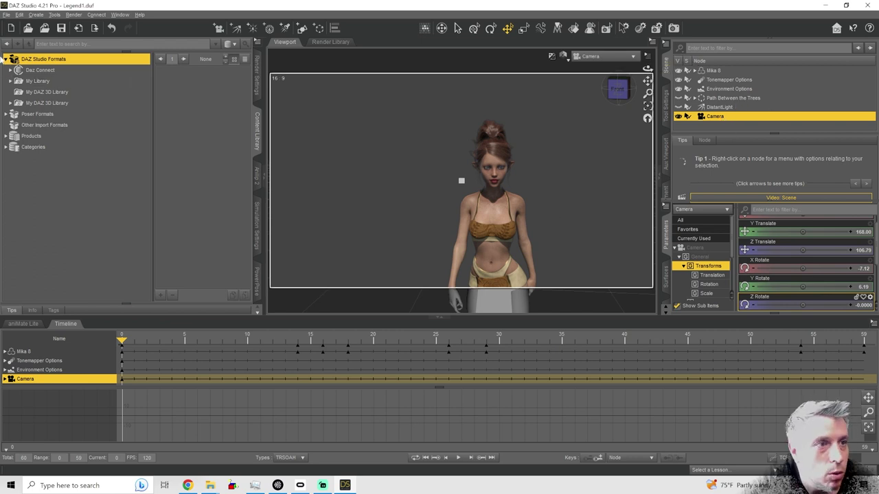
Create a new group with the selected camera parented to it and name the group VR Rig.
left_click(36, 14)
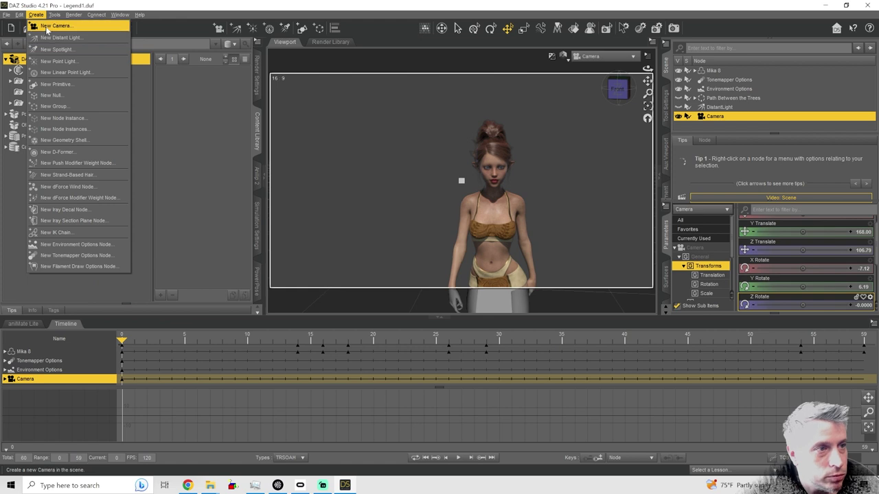
left_click(69, 106)
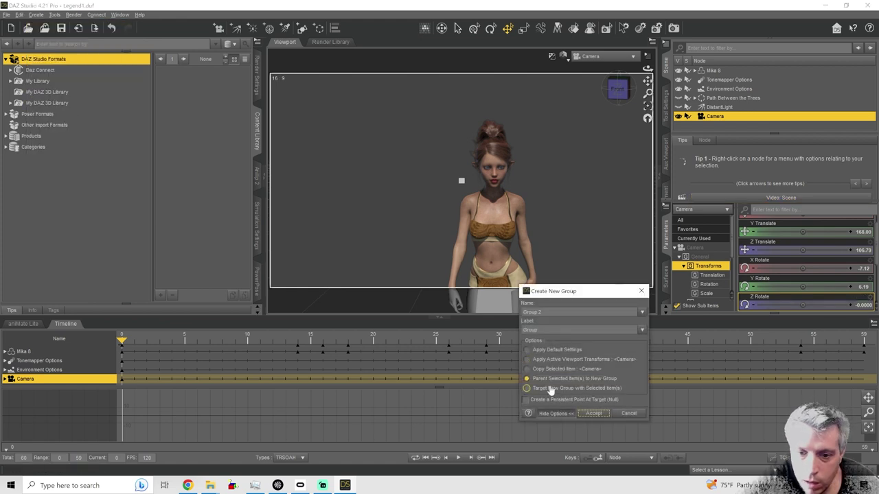
left_click(595, 413)
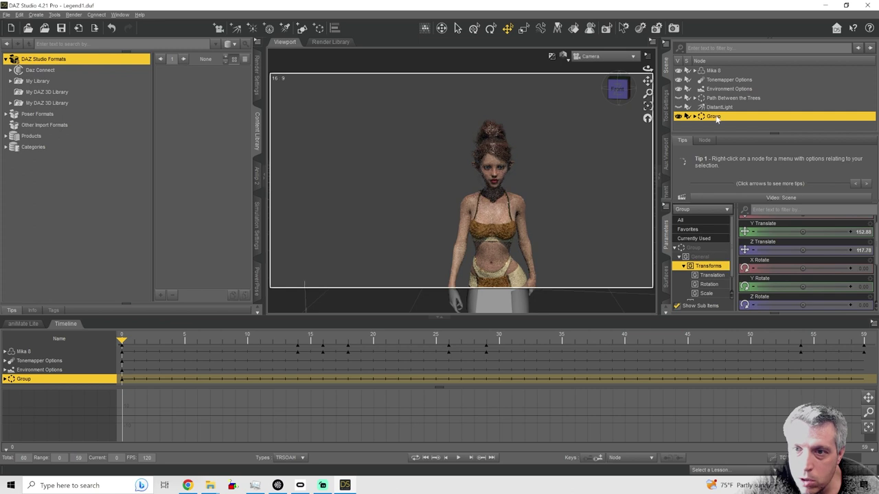
double_click(714, 117)
key("BackSpace")
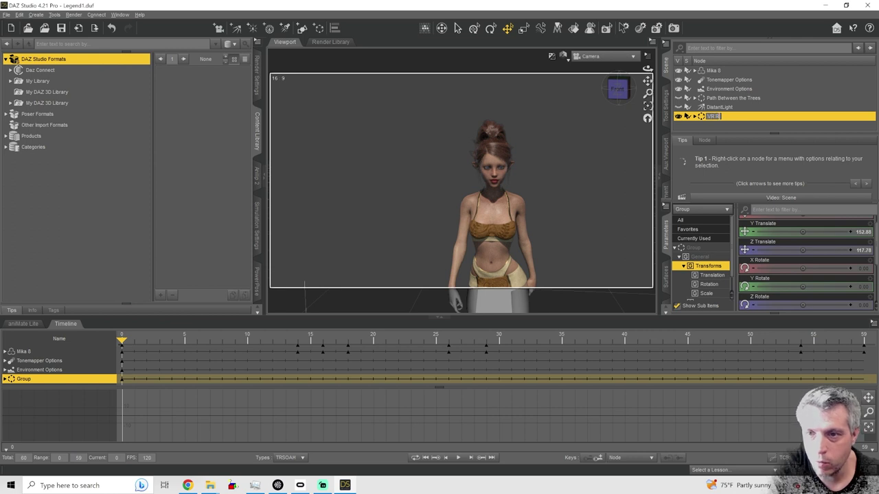
Rename the camera inside the VR Rig group to BottomCam.
left_click(694, 117)
left_click(718, 126)
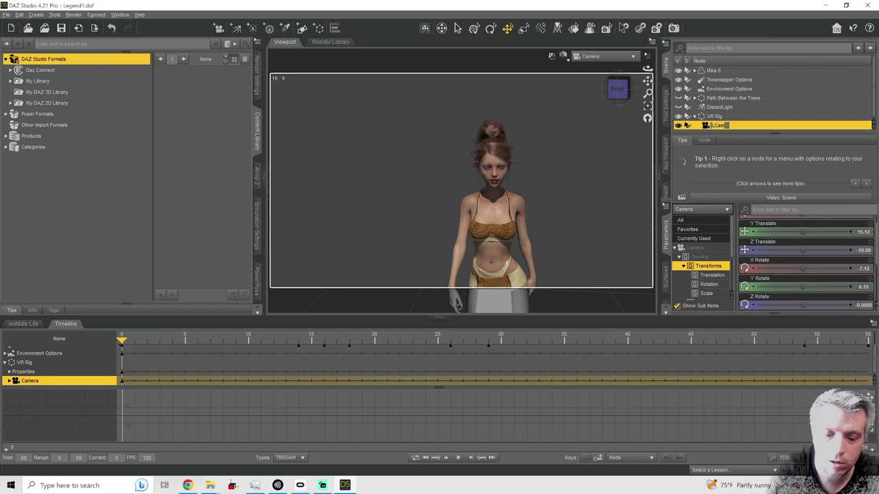
type("BottomC")
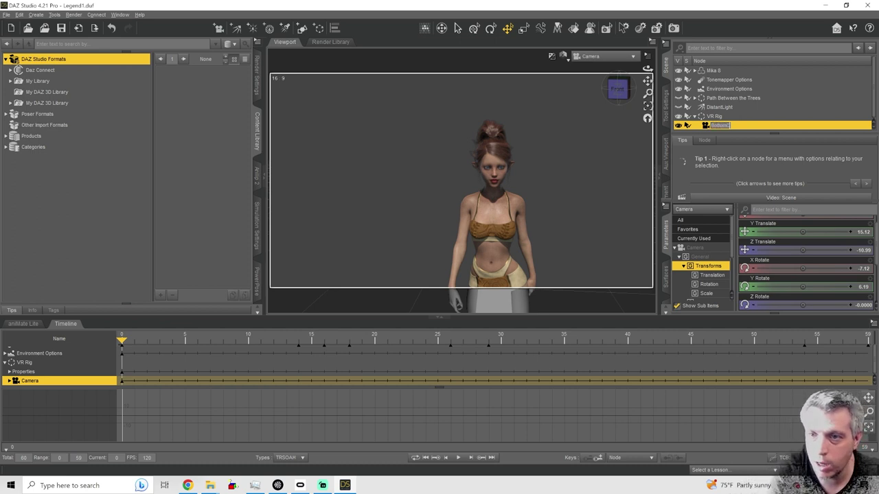
type("am")
key("Return")
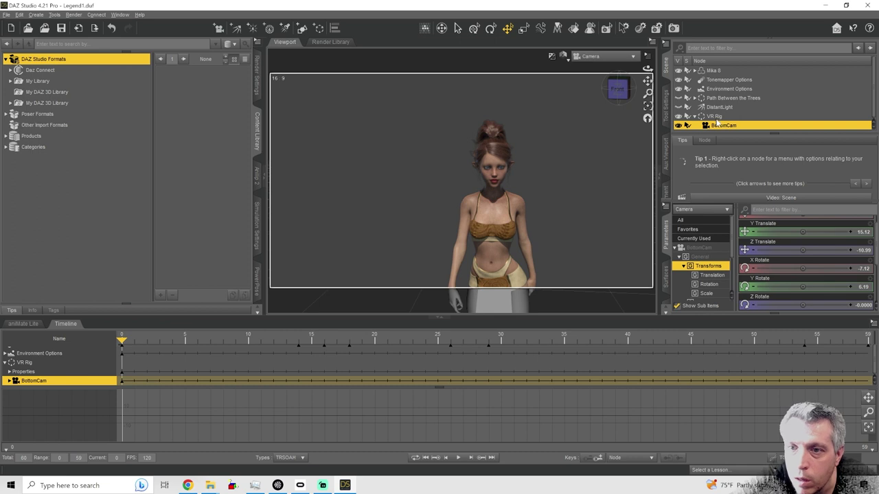
Create a second camera that copies the active view and parent it to the VR Rig group.
left_click(36, 14)
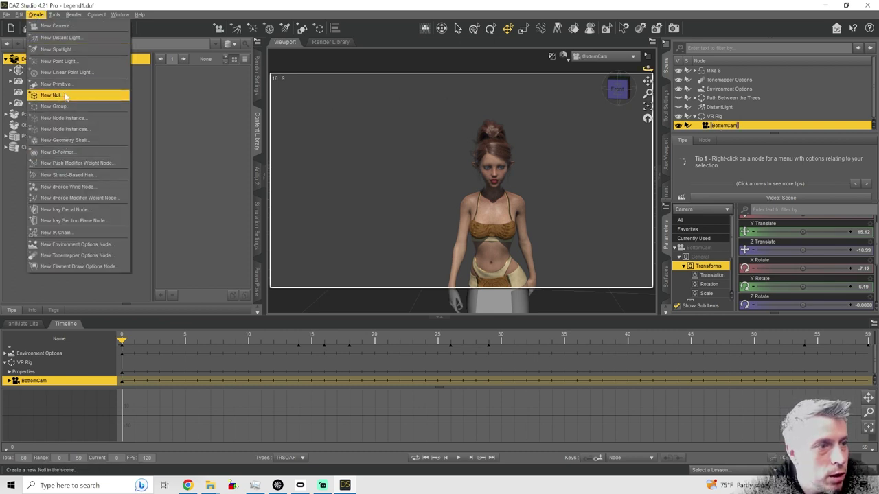
left_click(52, 27)
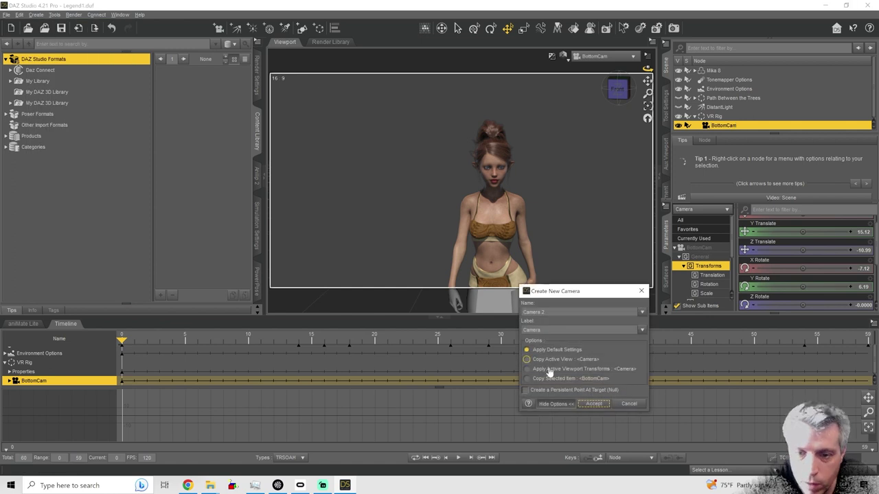
left_click(527, 359)
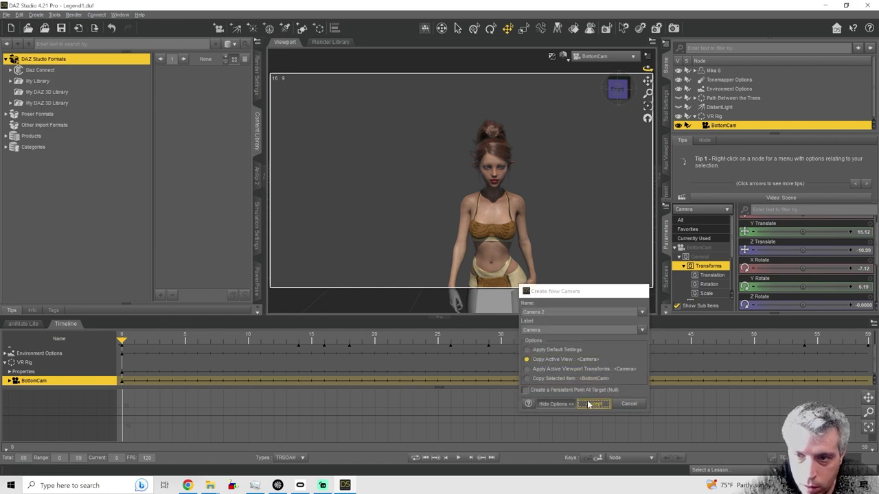
left_click(593, 404)
left_click_drag(716, 126, 707, 108)
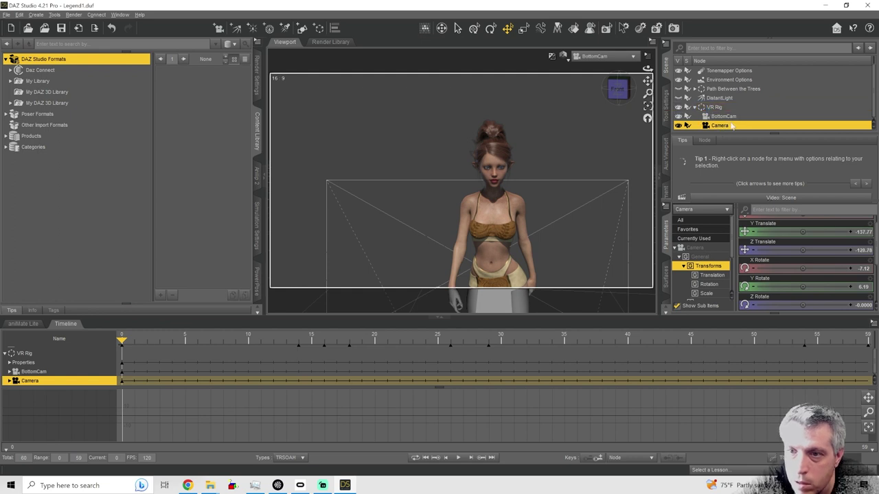
Rename the second camera in the VR Rig group to TopCam.
left_click(725, 116)
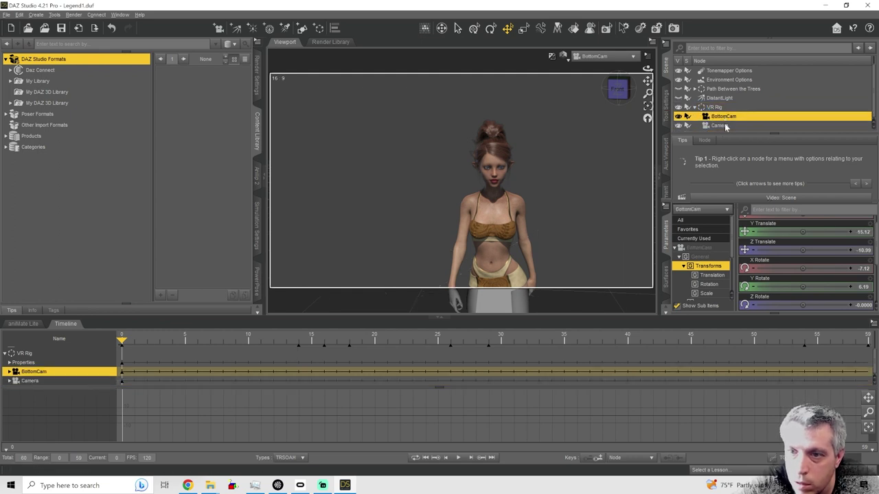
left_click(725, 126)
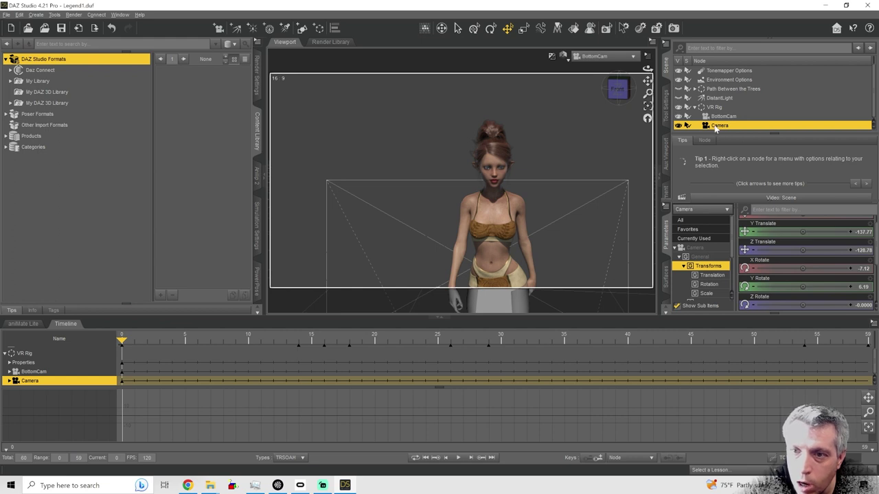
left_click(722, 116)
left_click(721, 126)
left_click(721, 126)
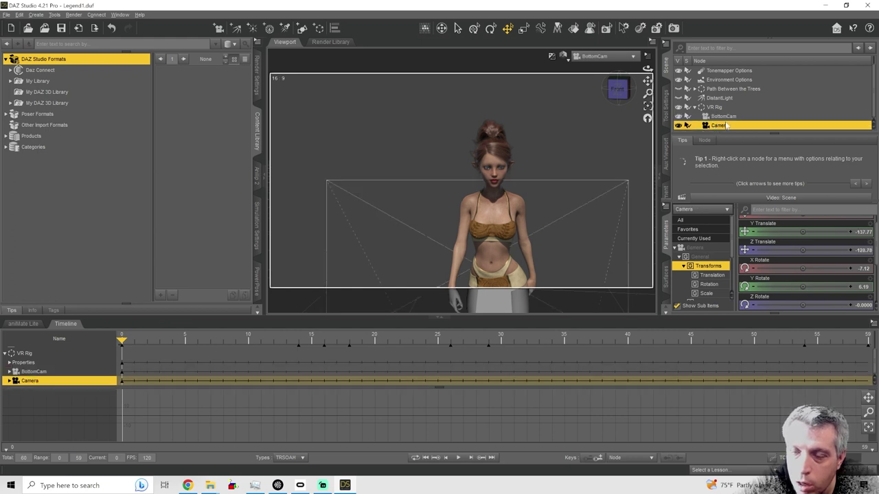
key("BackSpace")
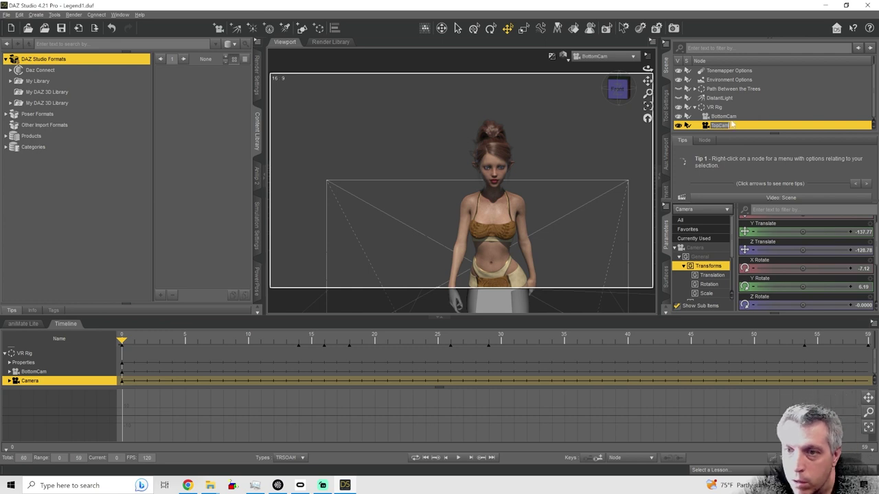
key("Return")
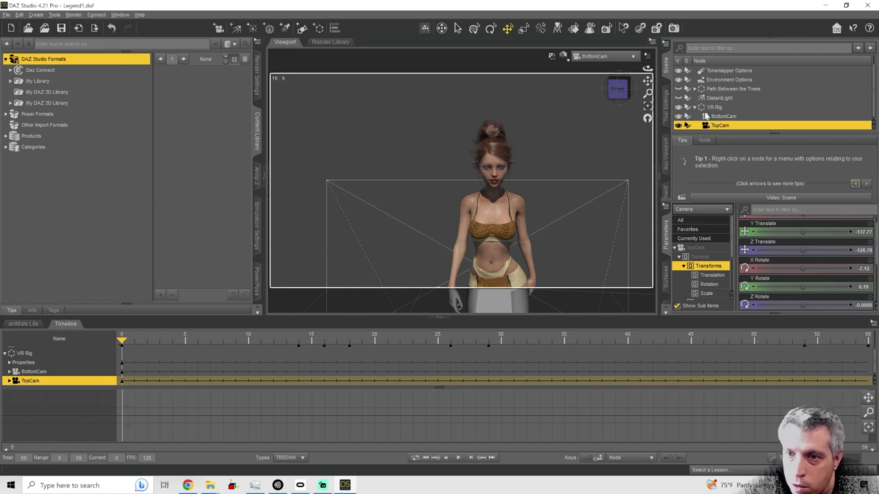
Compare the transform values of BottomCam and TopCam.
mouse_move(710, 125)
left_mouse_down()
mouse_move(712, 110)
mouse_move(711, 129)
left_mouse_up()
left_click(716, 116)
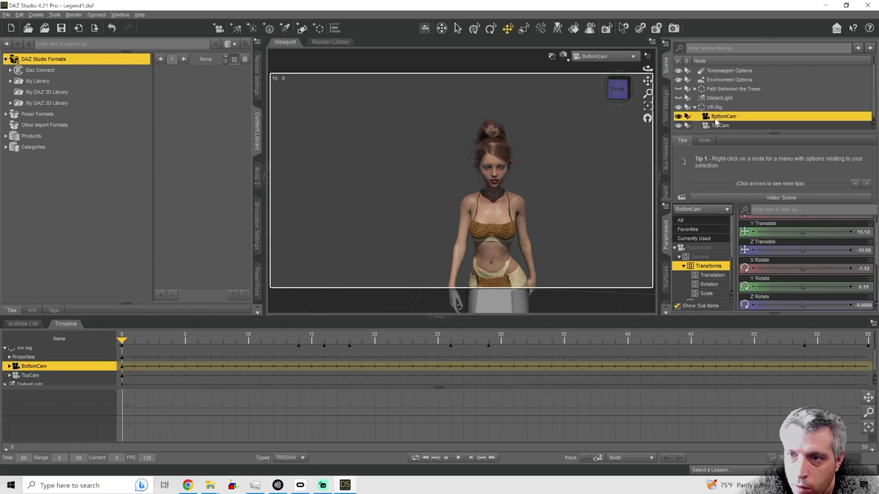
left_click(714, 126)
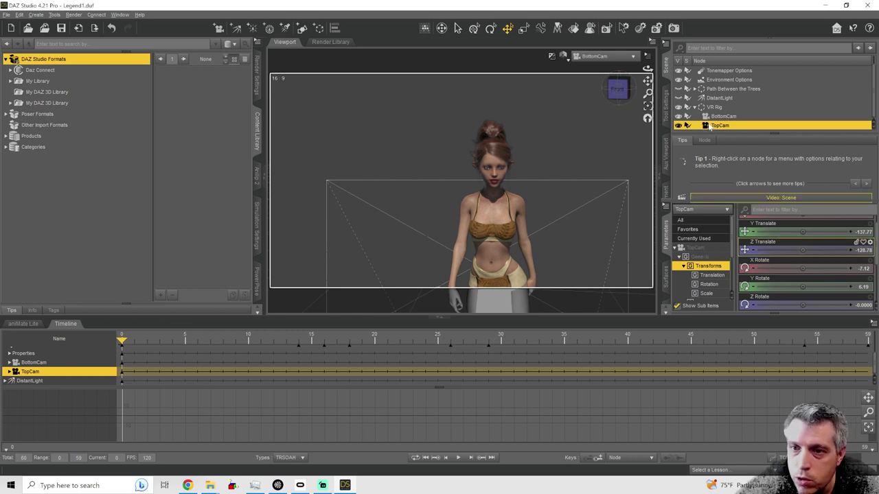
Set BottomCam's X, Y and Z Translate values to 0 within the VR Rig group.
left_click(694, 247)
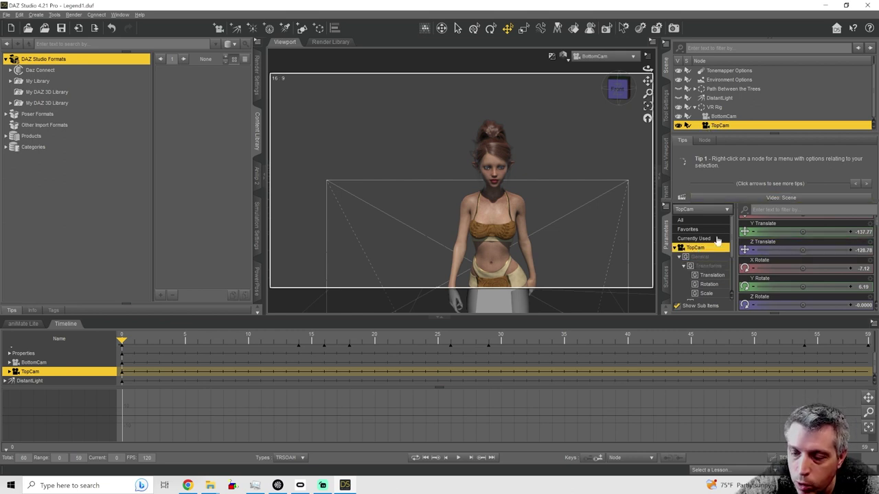
scroll(796, 232, "up", 1)
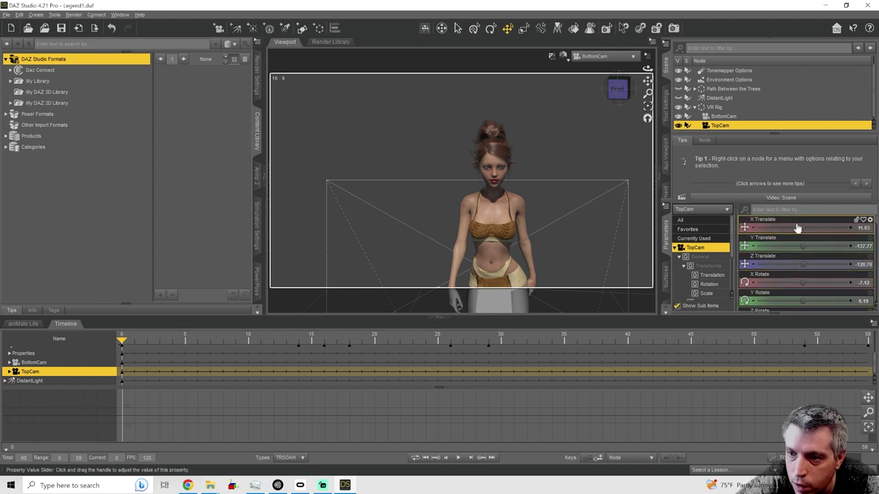
left_click(715, 107)
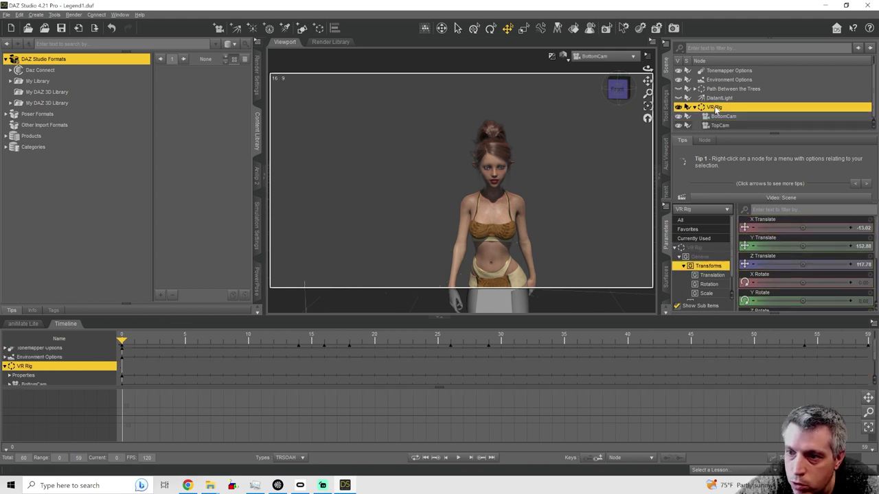
left_click(721, 116)
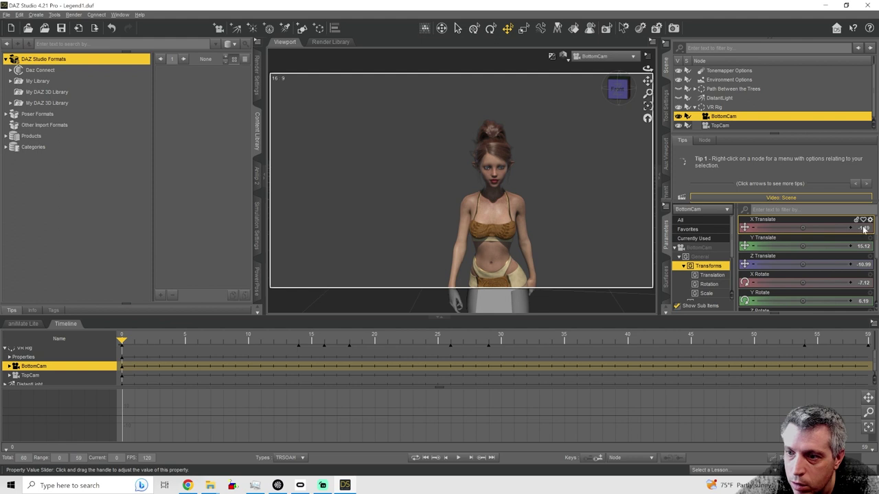
left_click(863, 228)
type("0")
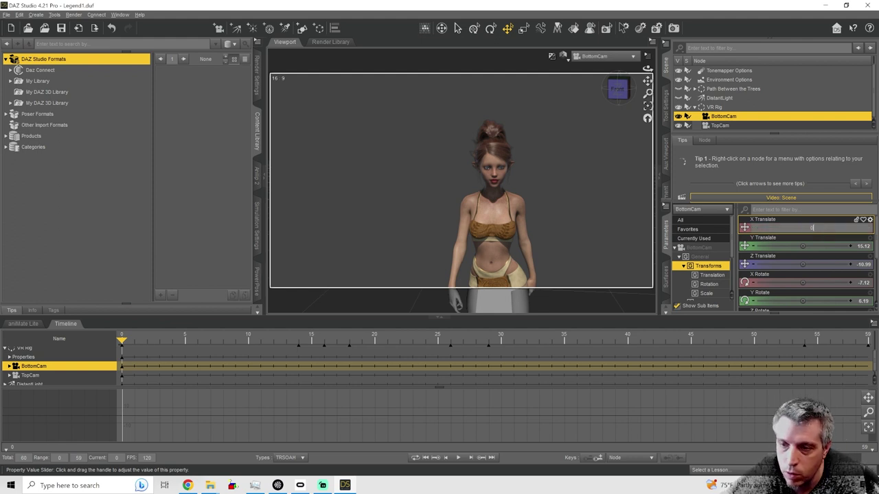
key("Tab")
type("0")
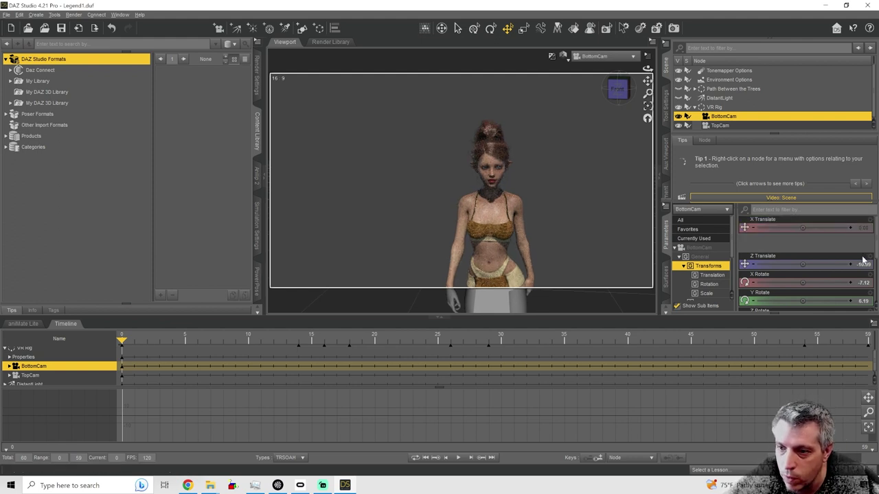
key("Tab")
type("0")
key("Return")
Set BottomCam's X Rotate and Y Rotate values to 0.
left_click(863, 283)
type("0")
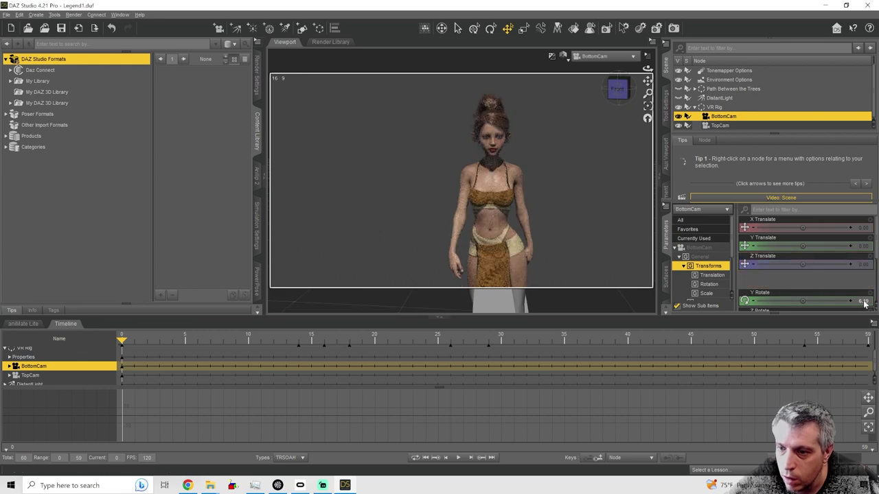
key("Tab")
type("0")
scroll(845, 286, "down", 1)
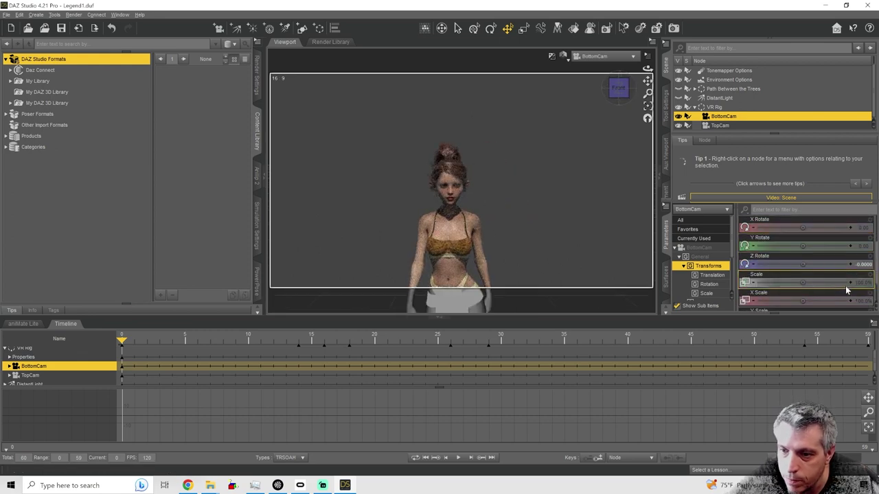
Set TopCam's X Rotate and Y Rotate values to 0.
left_click(718, 126)
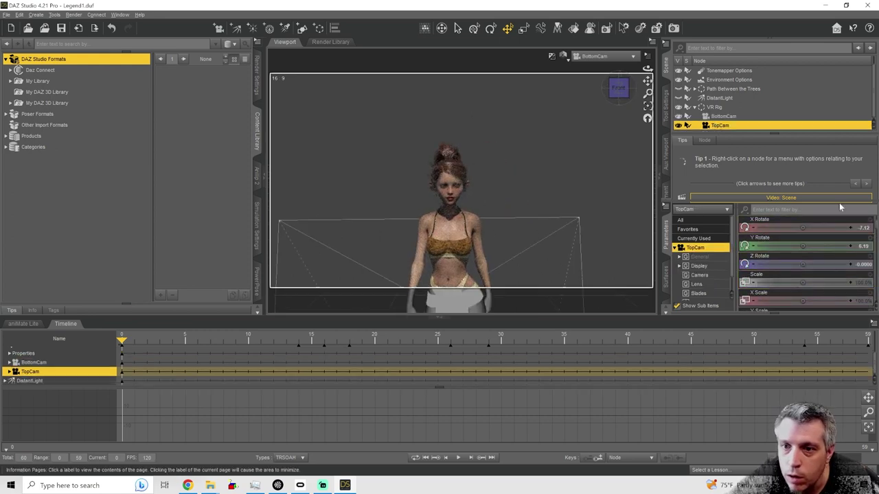
left_click(862, 227)
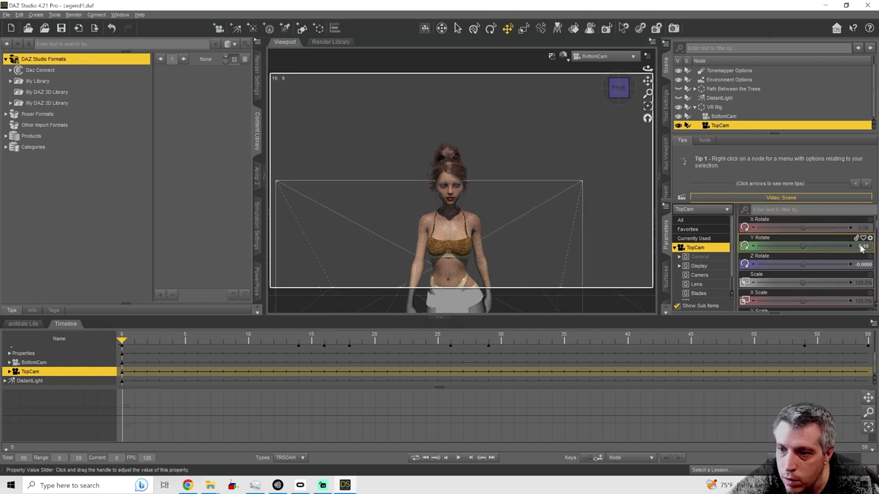
left_click(863, 245)
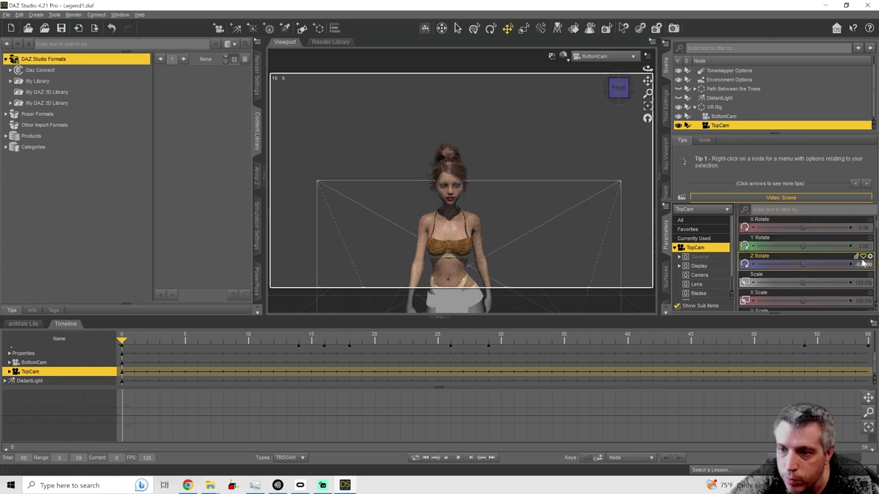
View the scene through TopCam and set its X, Y and Z Translate values to 0.
left_click(604, 56)
left_click(595, 142)
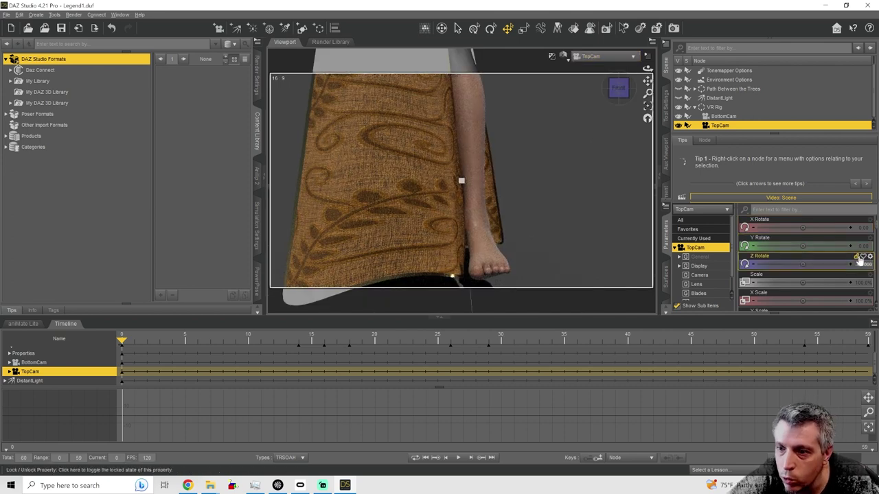
scroll(804, 237, "up", 2)
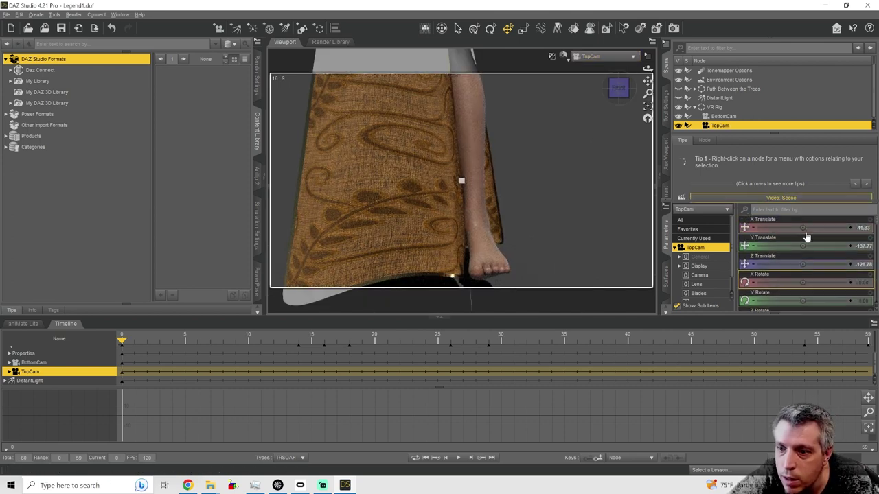
left_click(858, 228)
type("0")
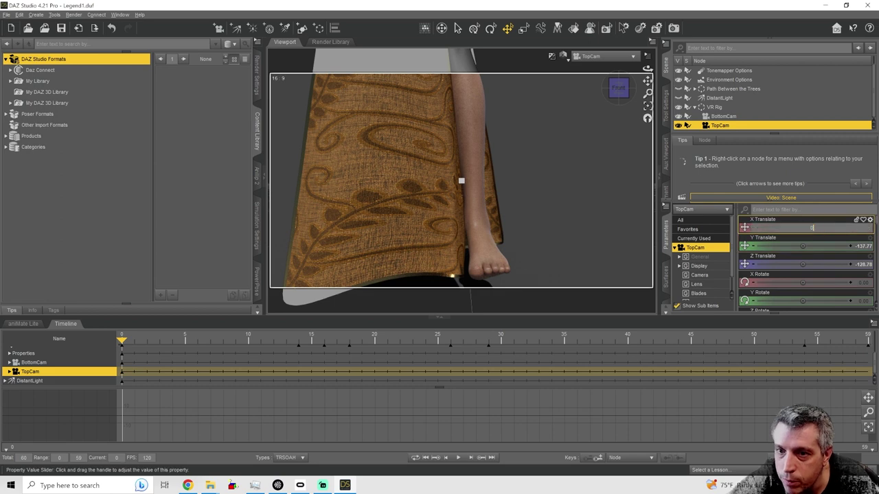
key("Tab")
type("0")
key("Tab")
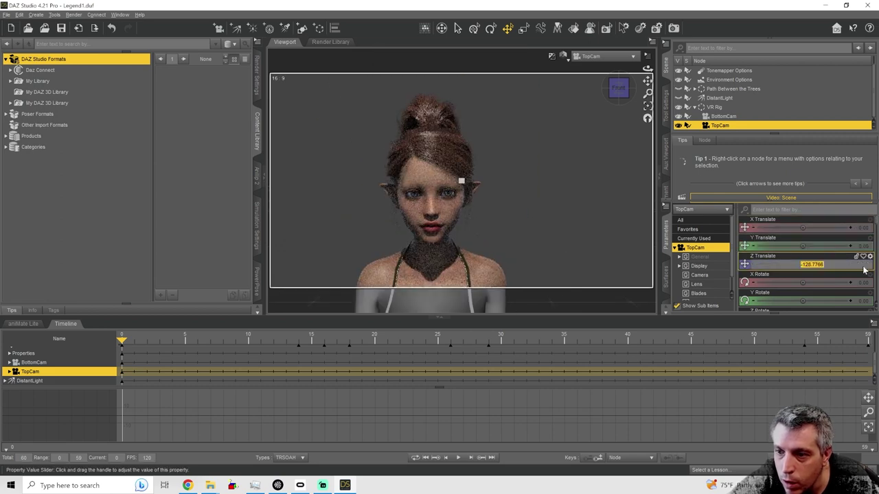
type("0")
key("Return")
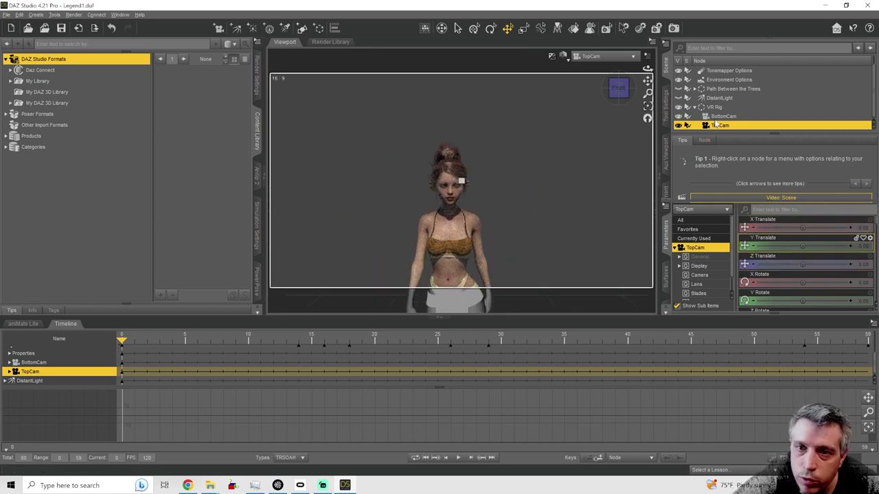
Compare the viewport through BottomCam with the one through TopCam, ending on the TopCam view.
left_click(597, 56)
left_click(580, 141)
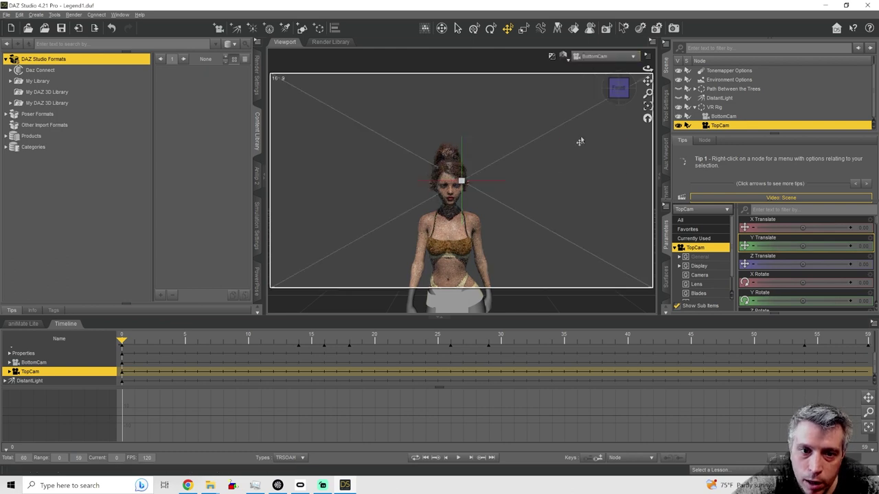
left_click(617, 57)
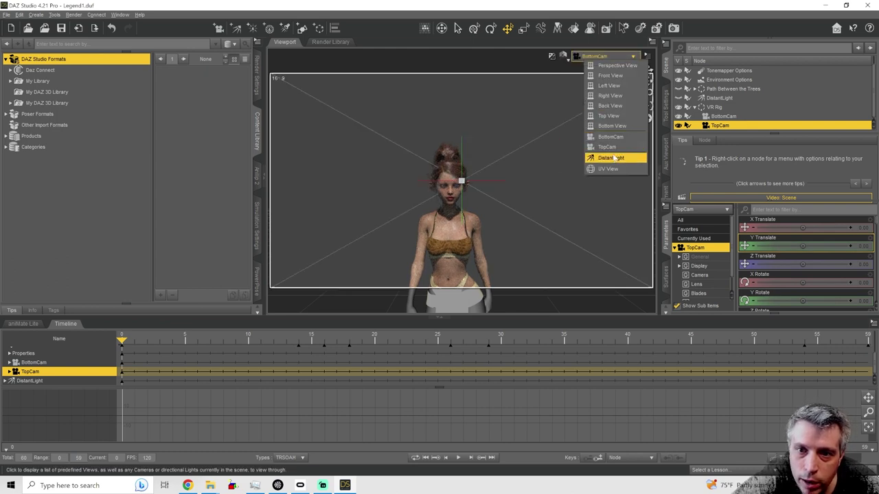
left_click(608, 148)
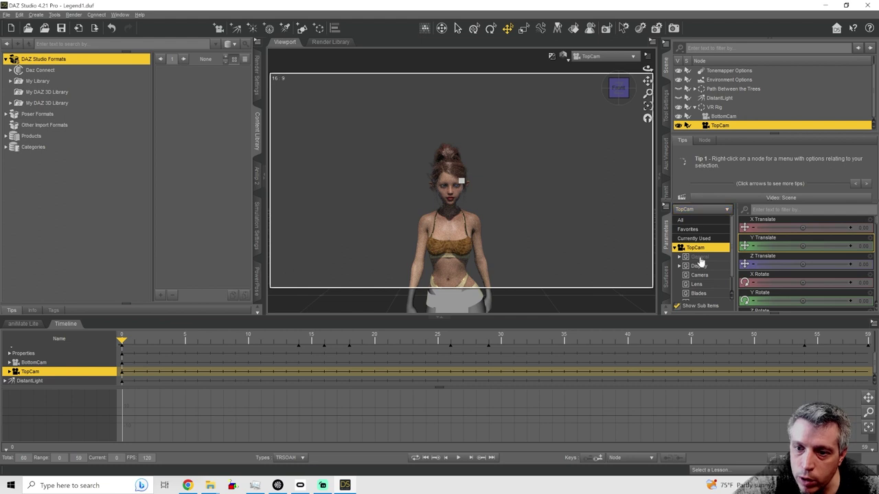
Set BottomCam's Lens Distortion Type to spherical.
left_click(717, 117)
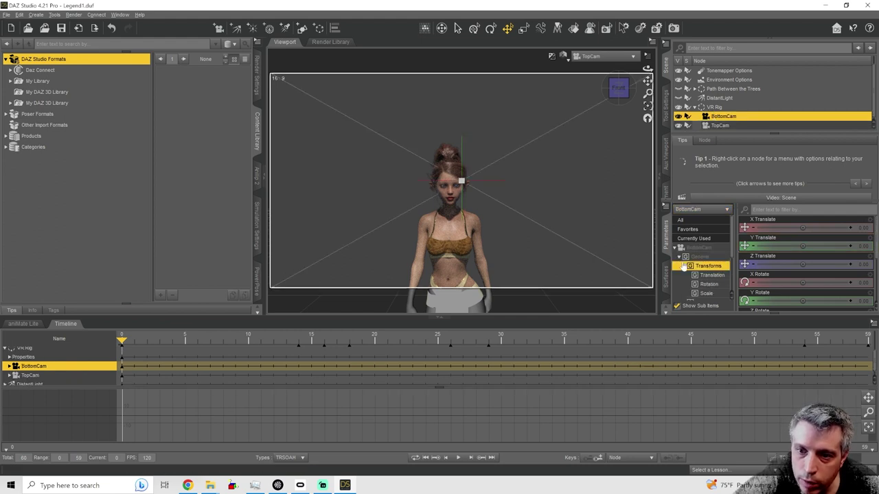
scroll(687, 257, "down", 2)
left_click(697, 280)
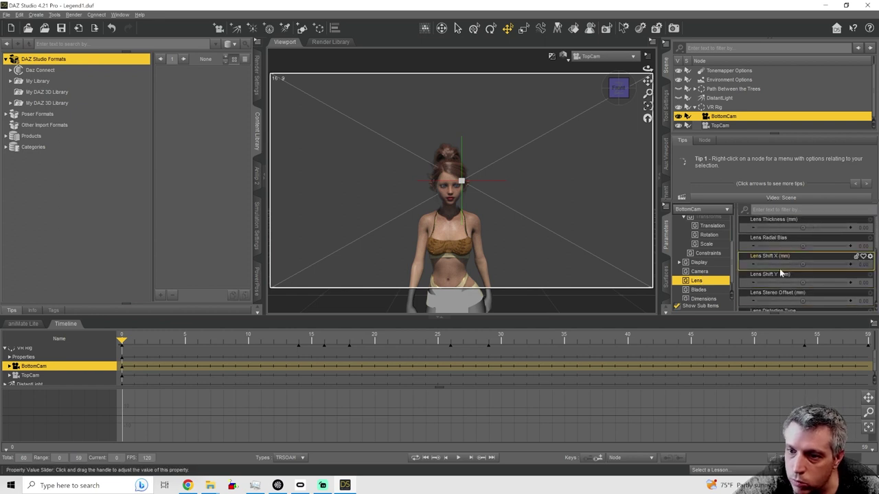
scroll(779, 268, "down", 2)
left_click(780, 266)
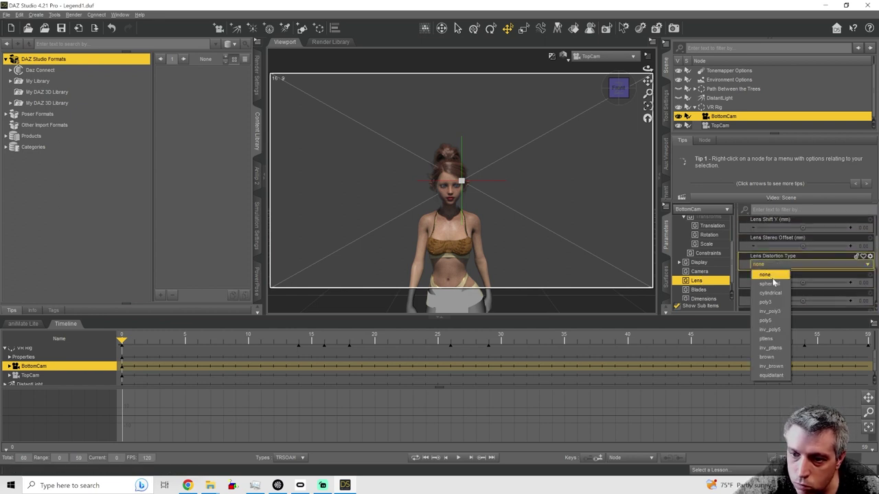
left_click(772, 288)
Set TopCam's Lens Distortion Type to spherical and switch the viewport's draw style to Texture Shaded.
left_click(720, 125)
left_click(776, 264)
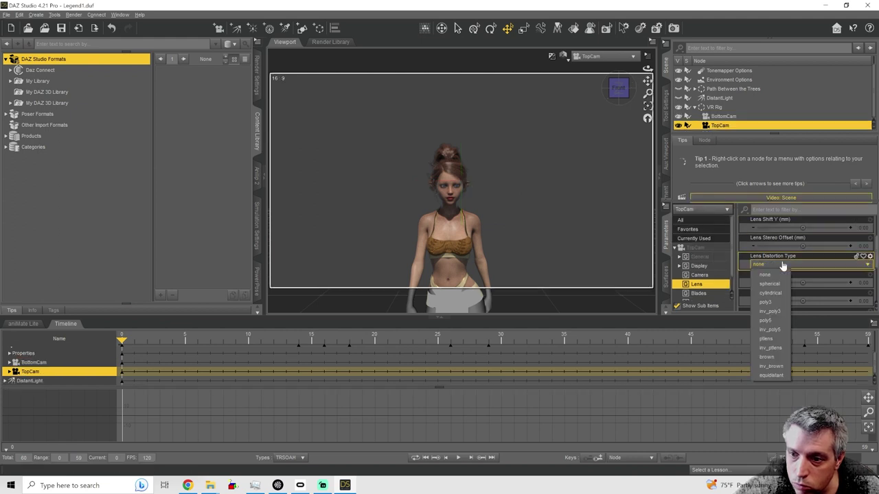
left_click(769, 283)
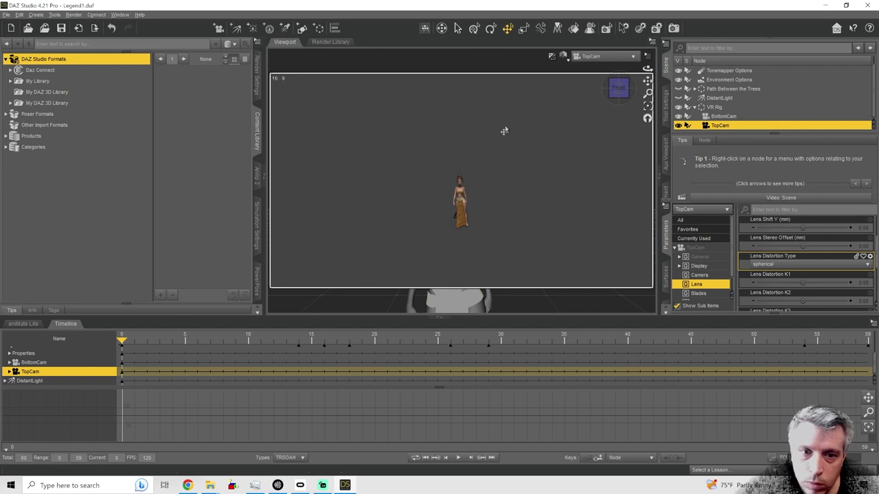
left_click(563, 56)
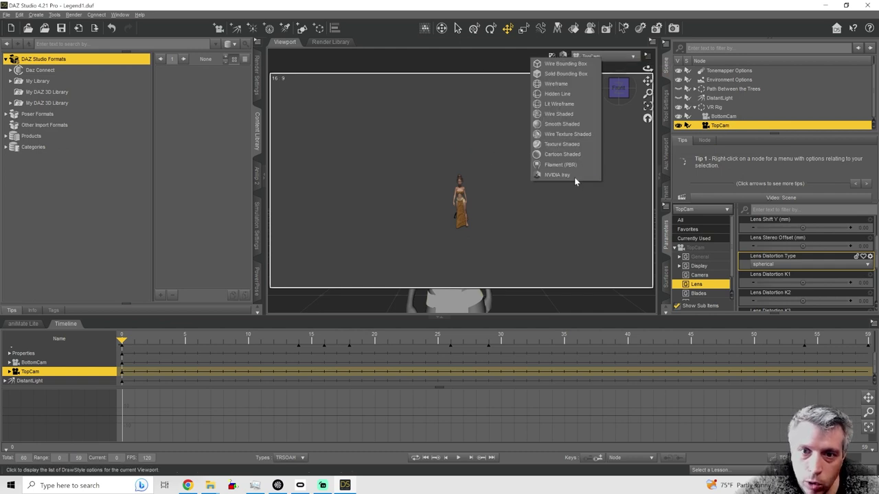
left_click(559, 147)
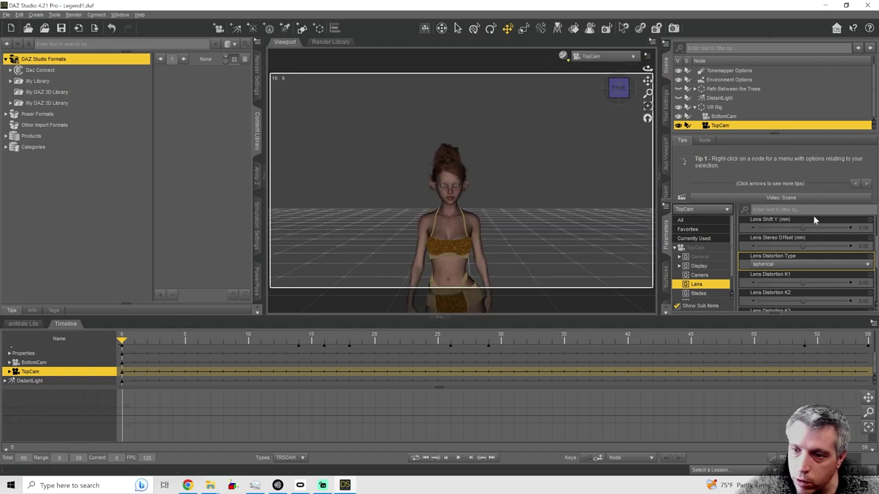
Set the Lens Stereo Offset to -33 mm on TopCam and to 33 mm on BottomCam.
left_click(724, 116)
left_click(721, 126)
left_click(725, 116)
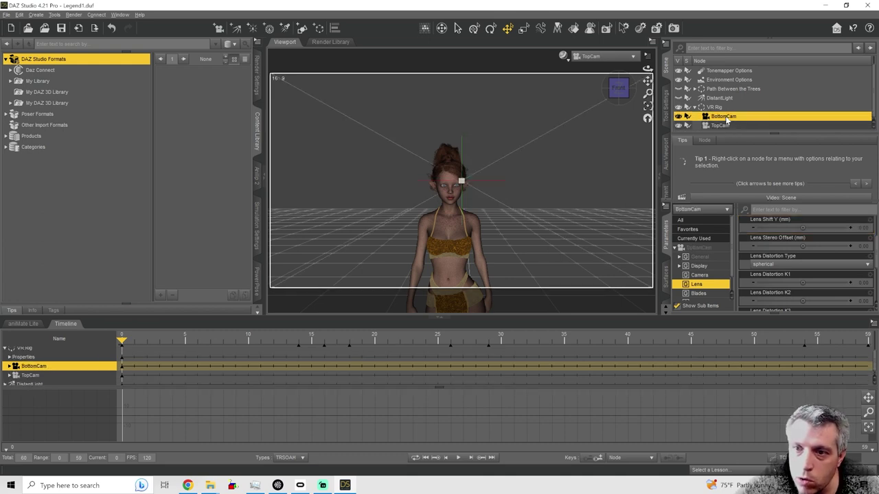
left_click(721, 126)
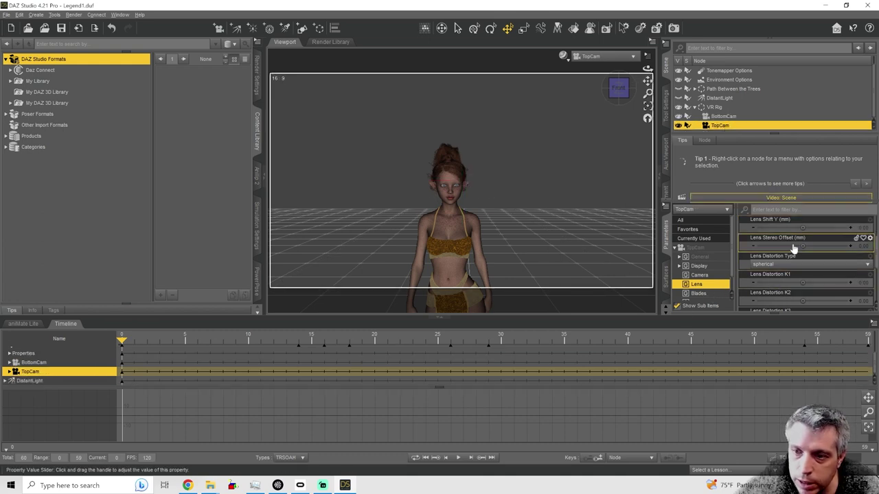
mouse_move(794, 249)
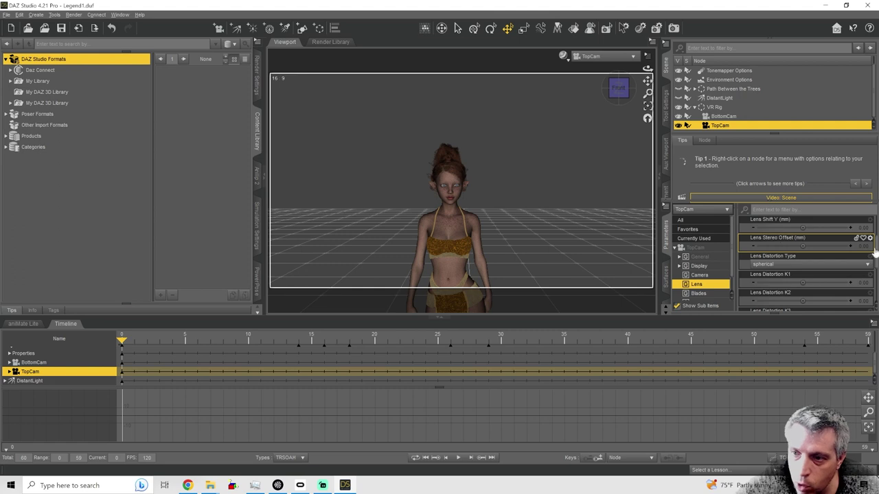
left_click(812, 246)
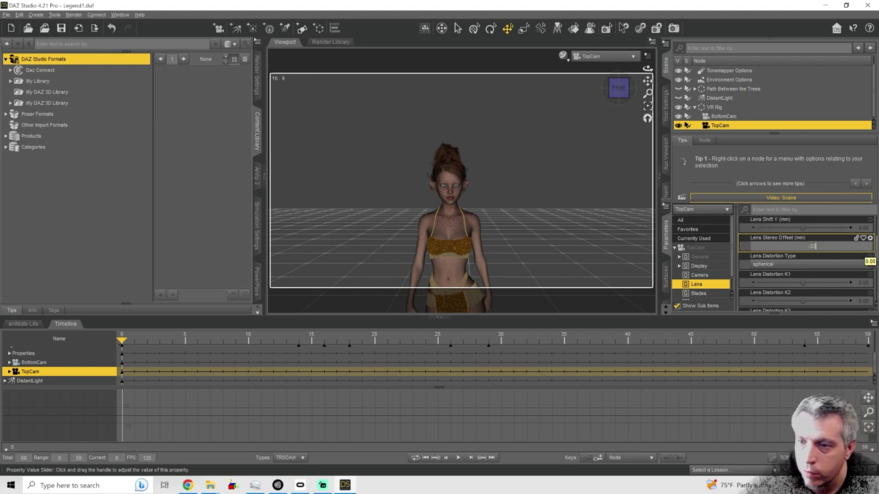
key("Return")
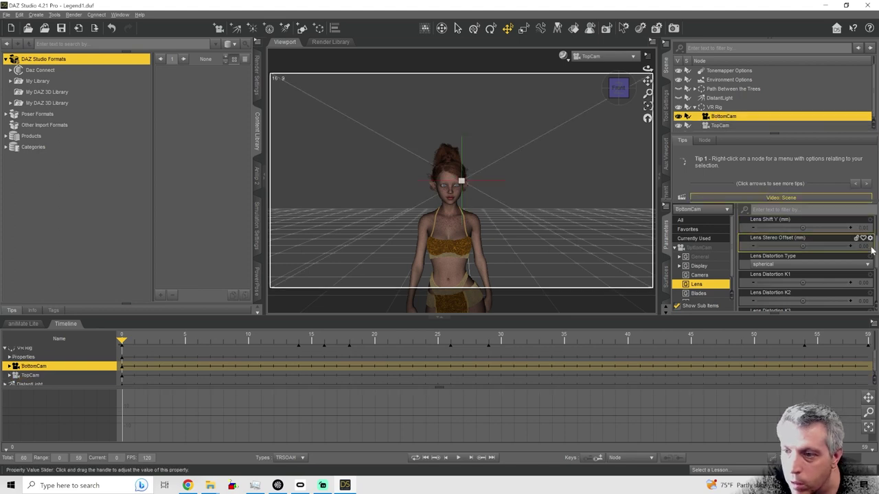
left_click(811, 245)
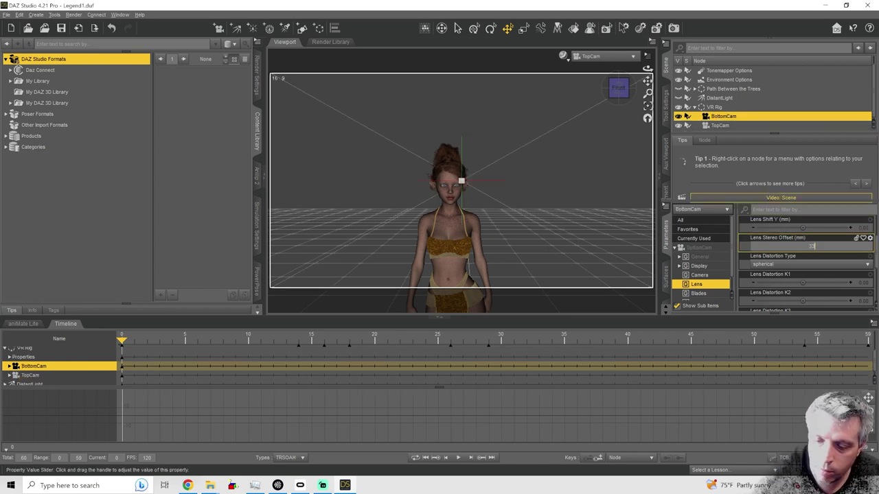
key("Return")
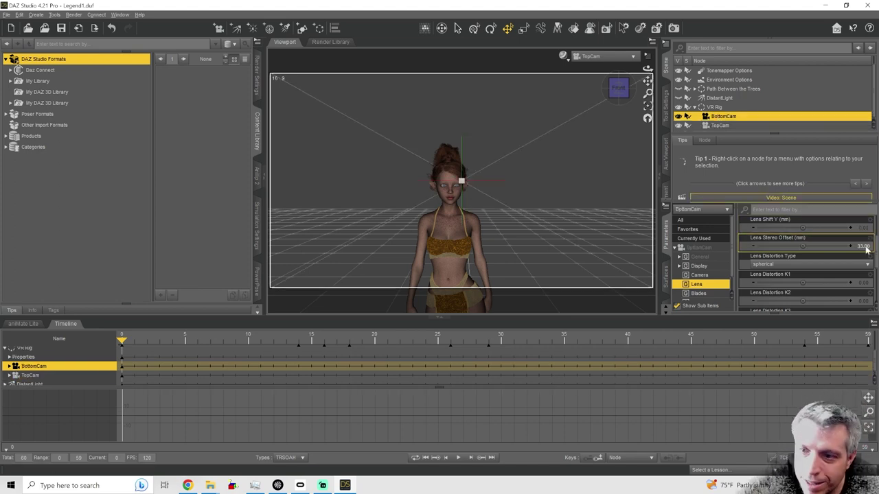
Set TopCam's Lens Stereo Offset back to 0 mm.
left_click(719, 126)
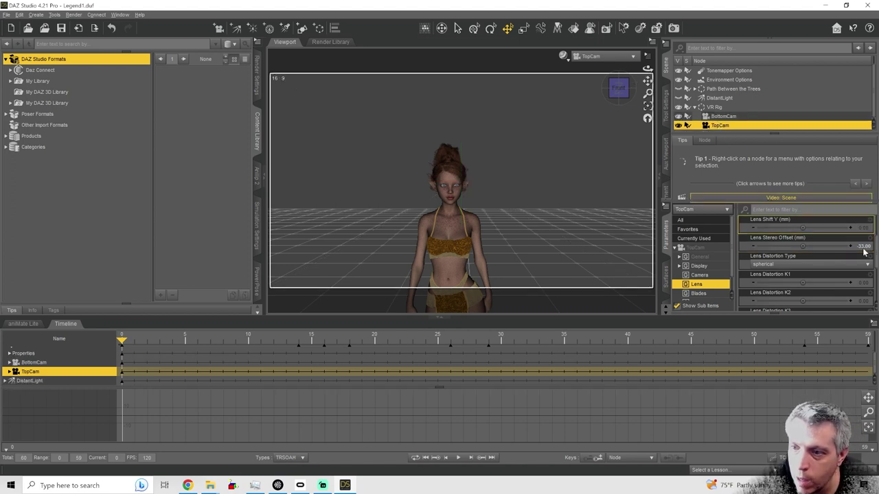
left_click(813, 246)
key("Return")
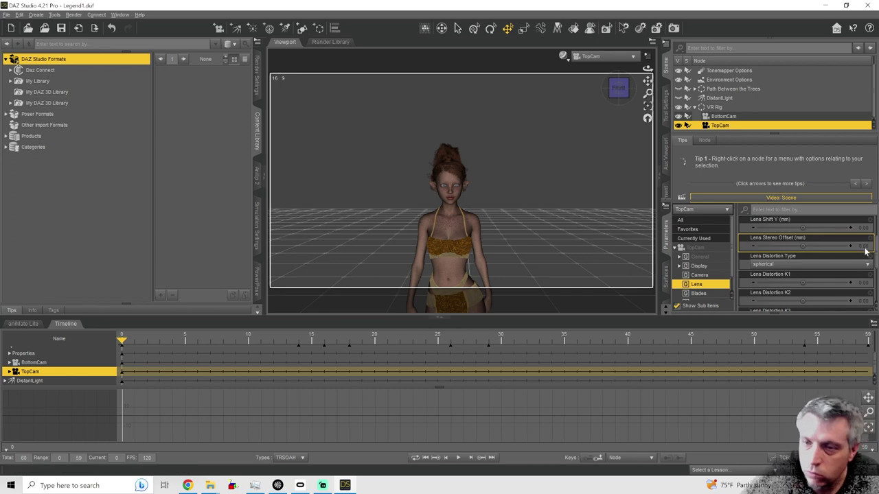
Set BottomCam's Lens Stereo Offset back to 0 mm.
left_click(724, 116)
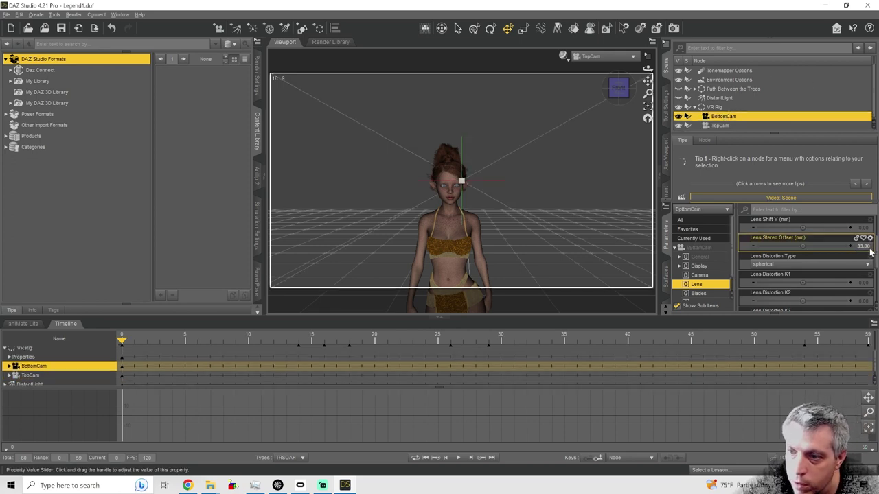
type("0")
key("Return")
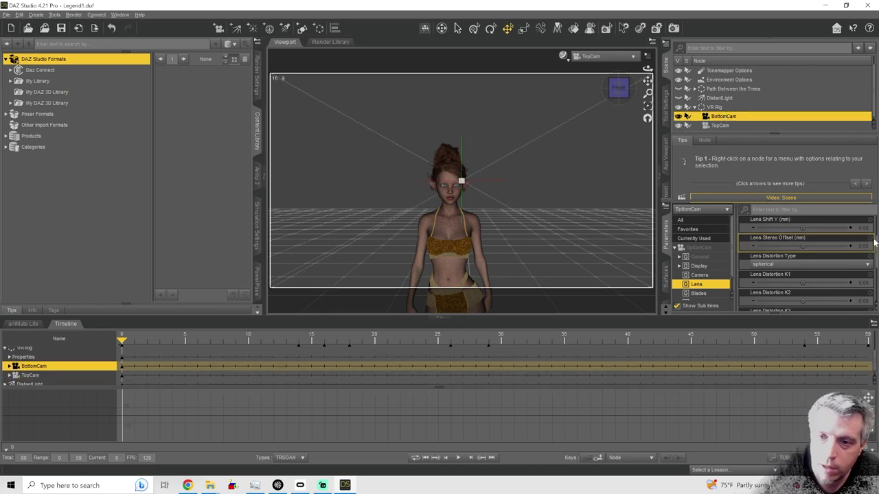
Set the X Rotate value to -3.3 on TopCam and to 3.3 on BottomCam.
left_click(701, 258)
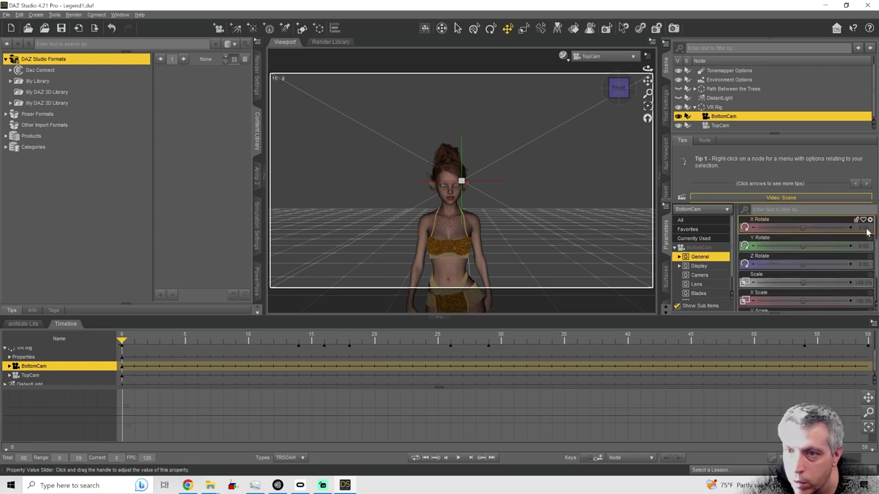
left_click(719, 125)
left_click(863, 228)
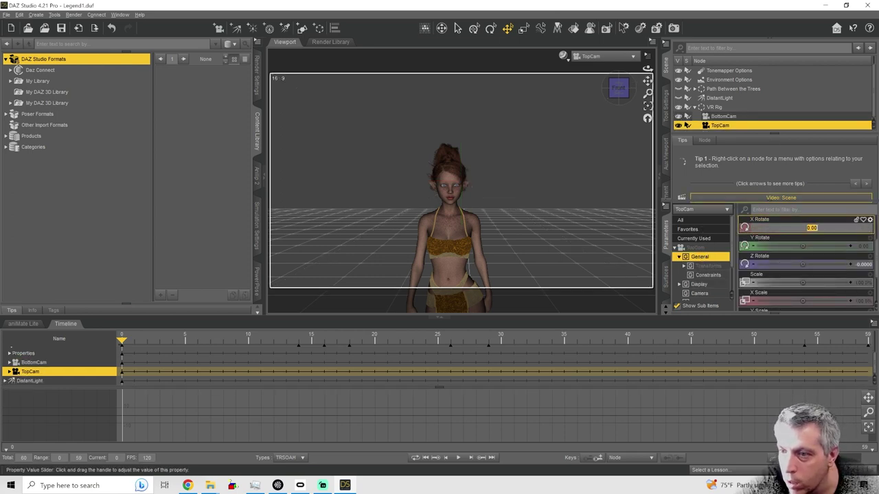
mouse_move(860, 245)
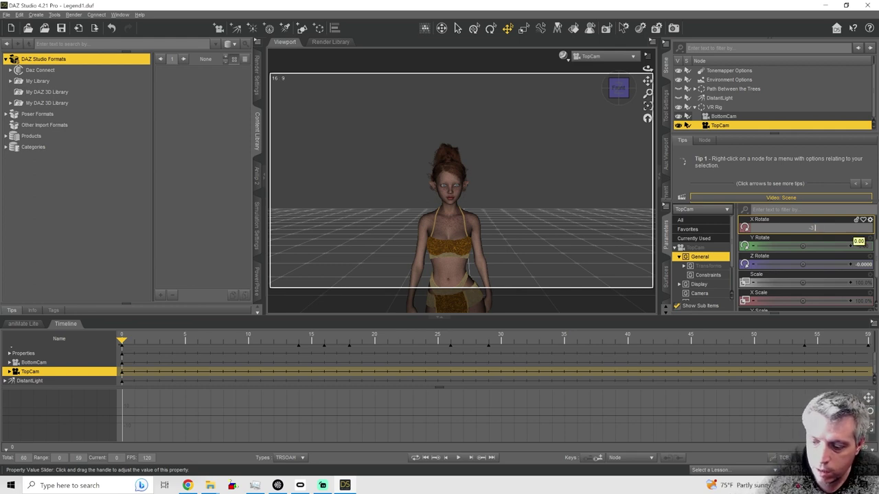
left_click(723, 116)
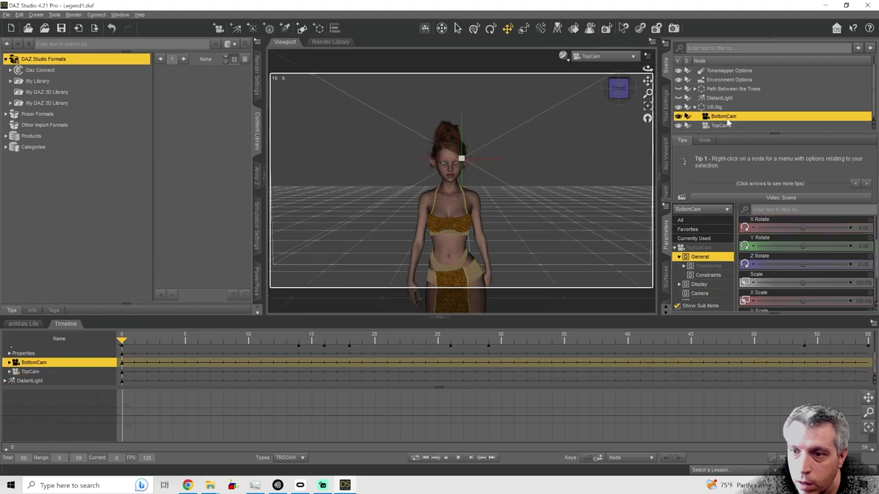
left_click(863, 228)
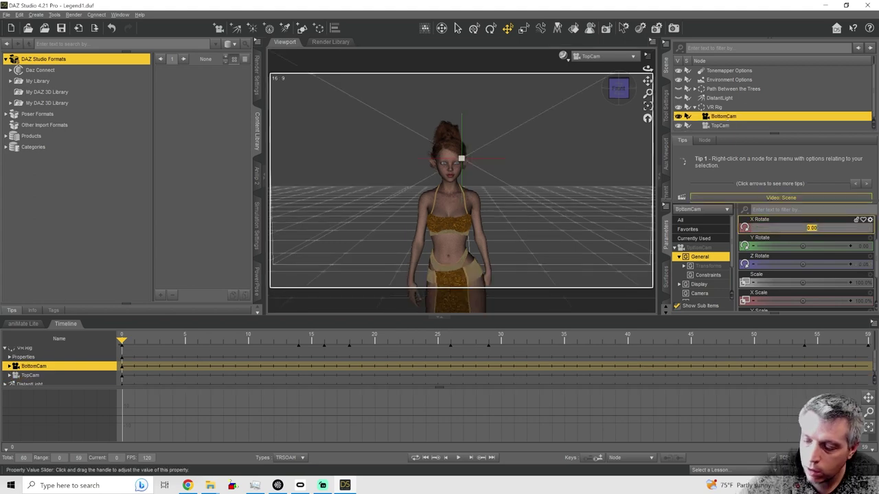
type("3.3")
key("Return")
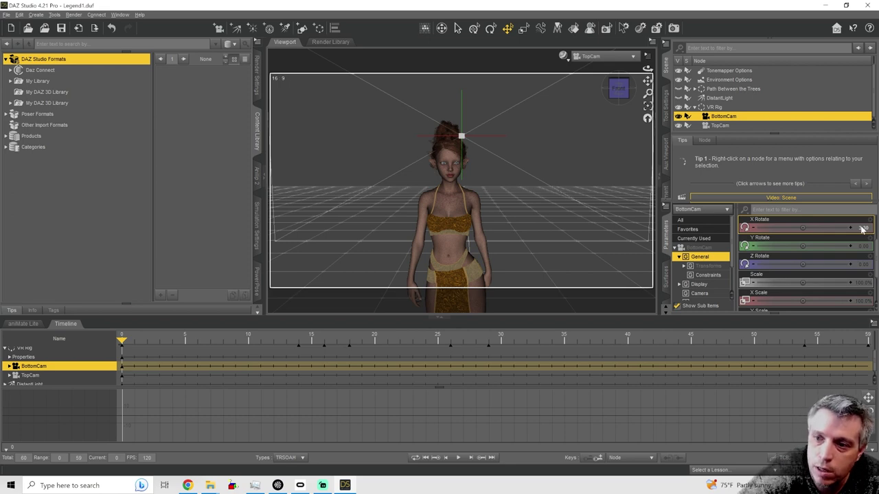
left_click(862, 228)
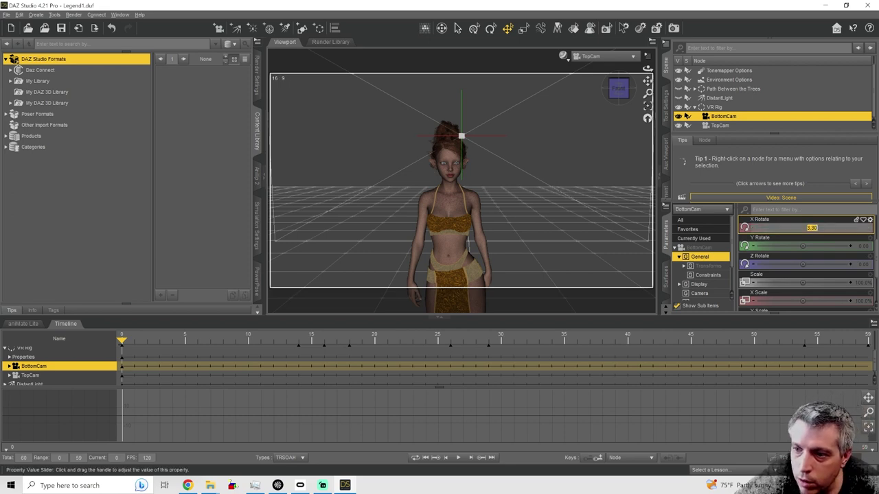
Set the X Rotate value to -2 on TopCam and to 2 on BottomCam.
left_click(731, 126)
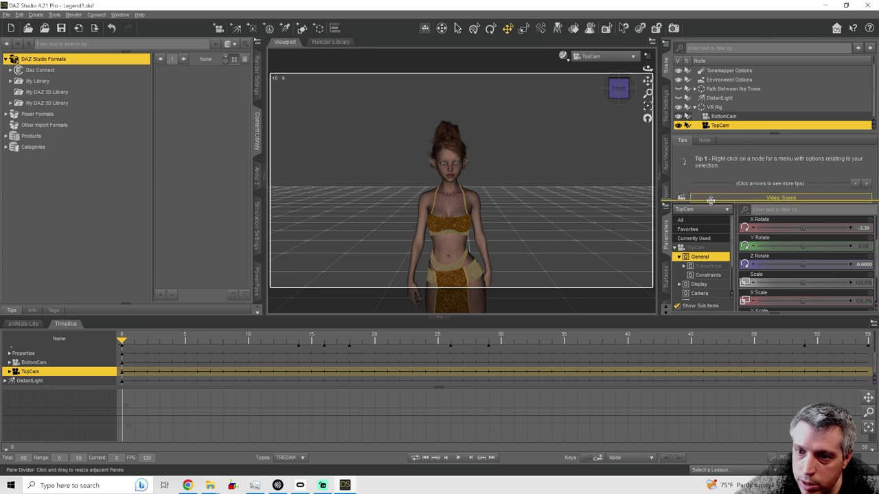
left_click(858, 227)
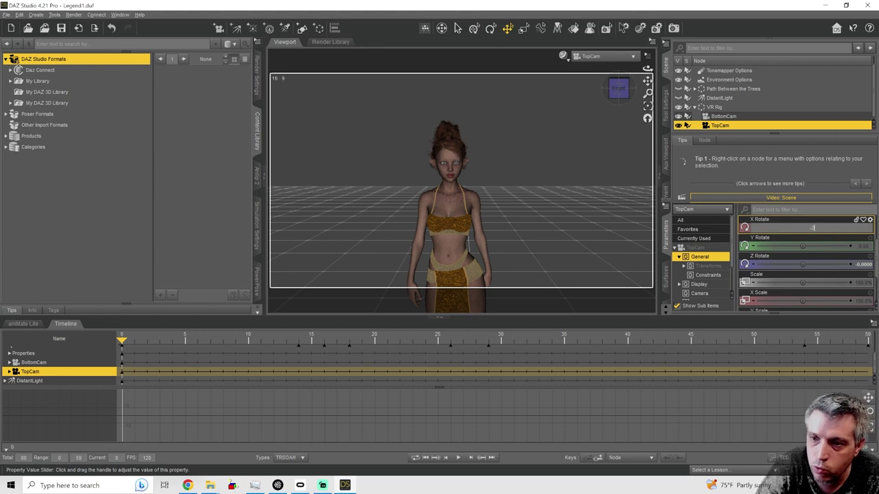
type("-2")
left_click(731, 117)
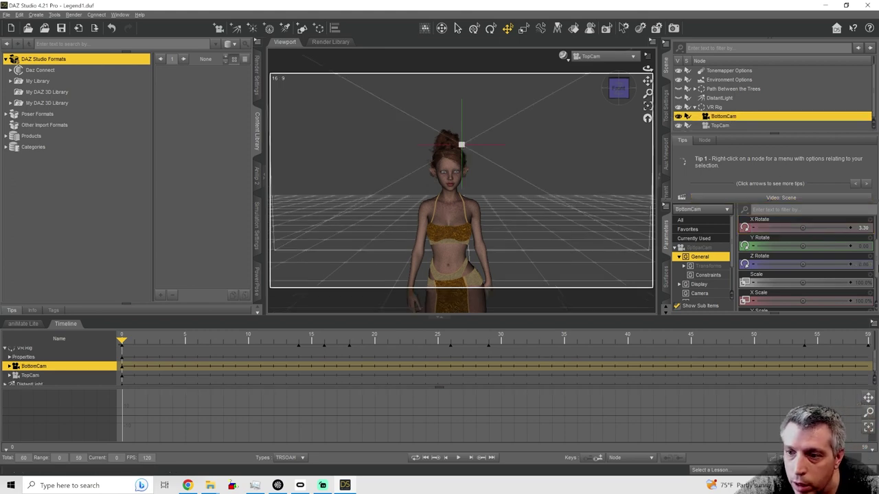
left_click(862, 227)
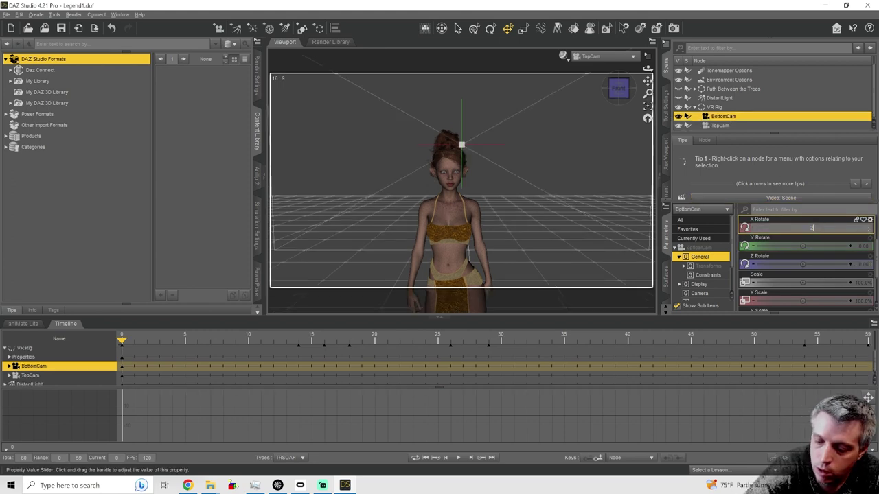
key("Return")
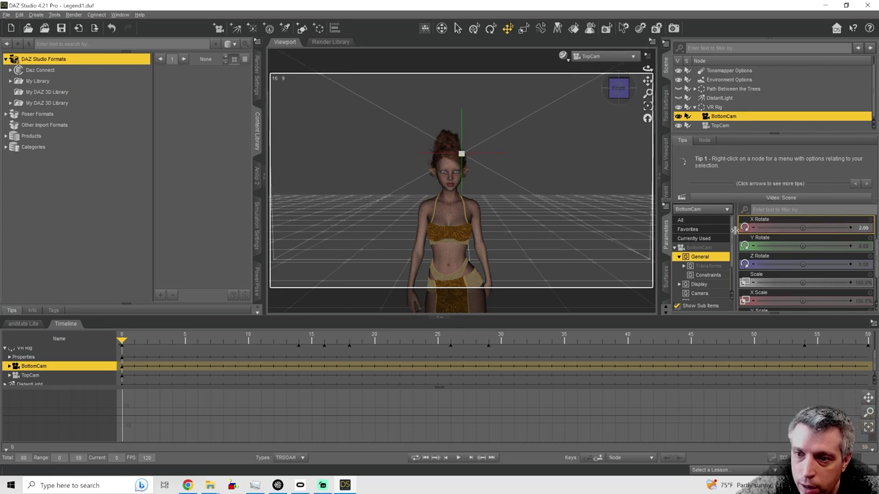
Reset BottomCam's X Rotate to 0 and set its X Translate to 2.
left_click(863, 228)
type("0")
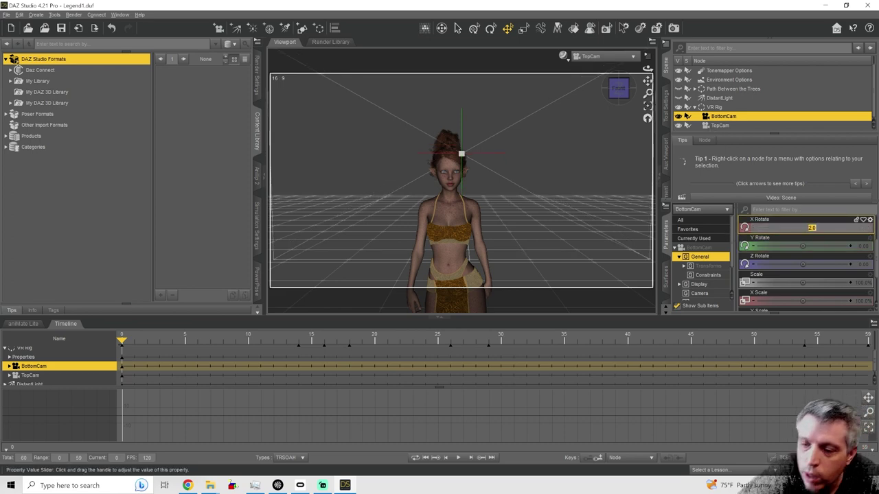
key("Return")
scroll(828, 274, "up", 3)
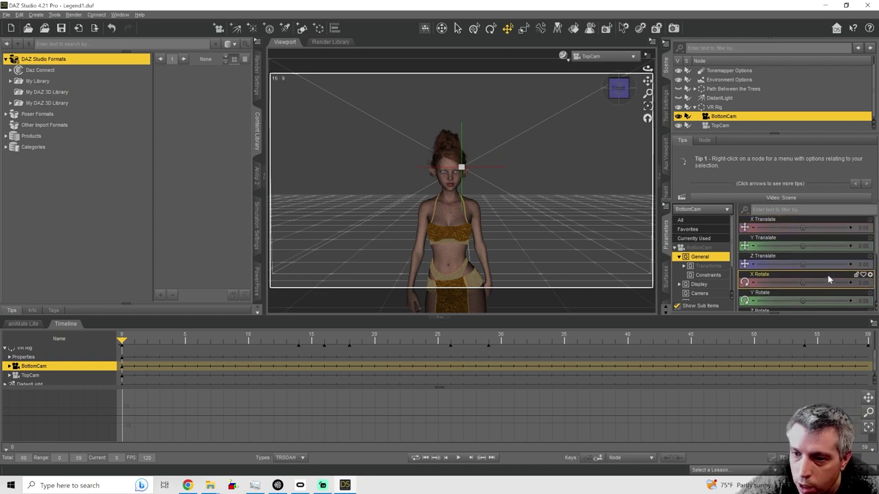
left_click(863, 227)
type("5")
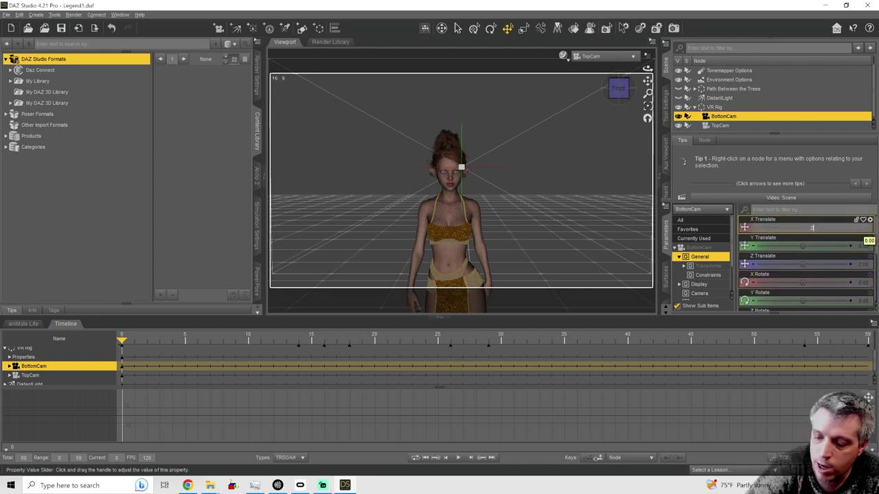
key("Return")
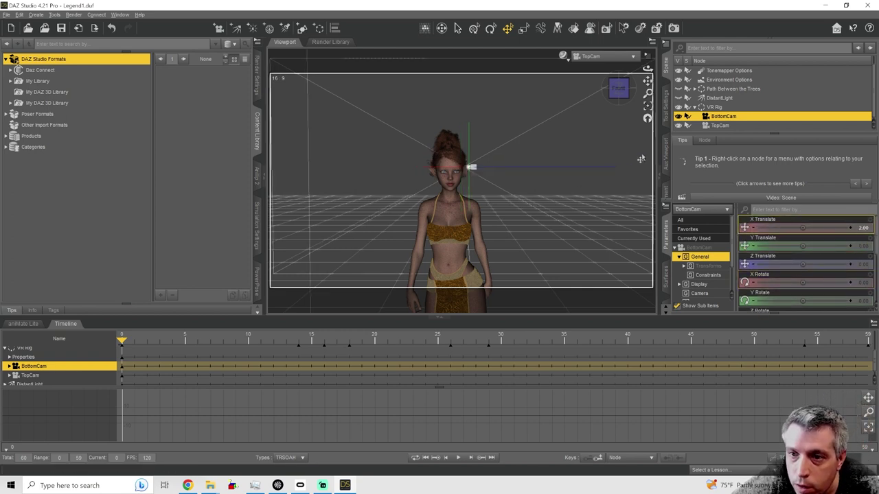
Set TopCam's X Translate to -2.
left_click(720, 127)
left_click(861, 284)
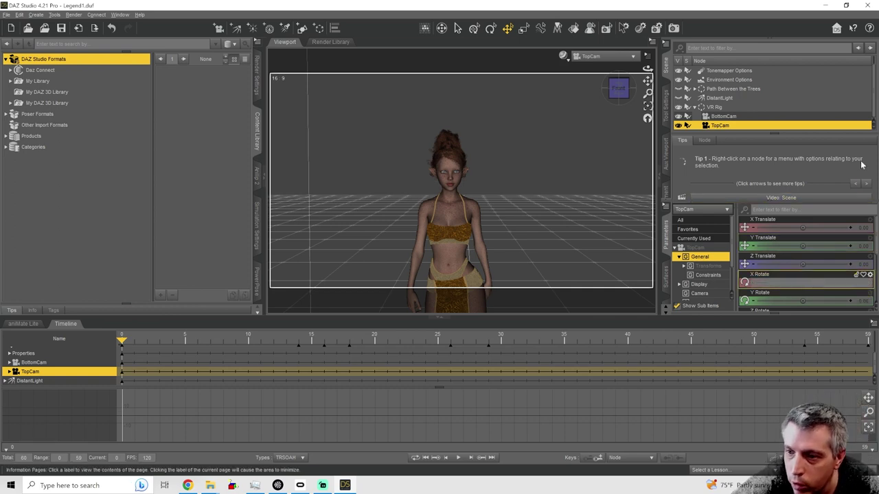
left_click(867, 230)
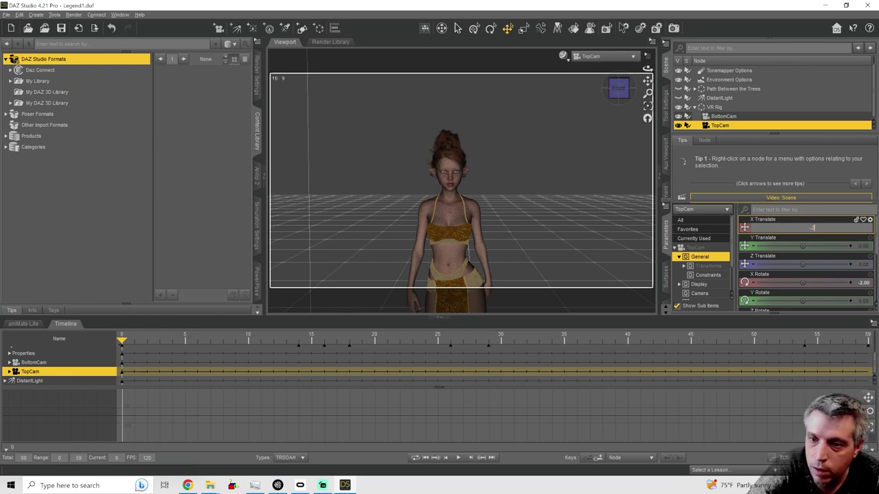
left_click(723, 117)
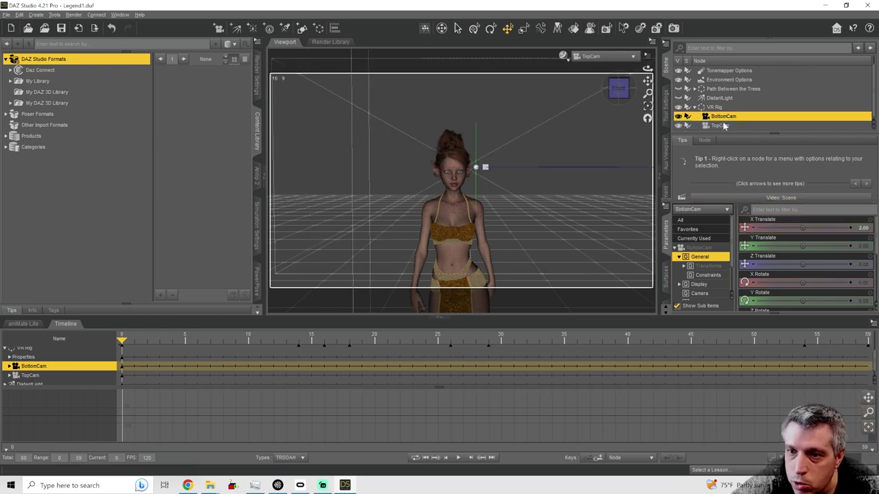
Set TopCam's Lens Stereo Offset to -15 mm.
left_click(719, 125)
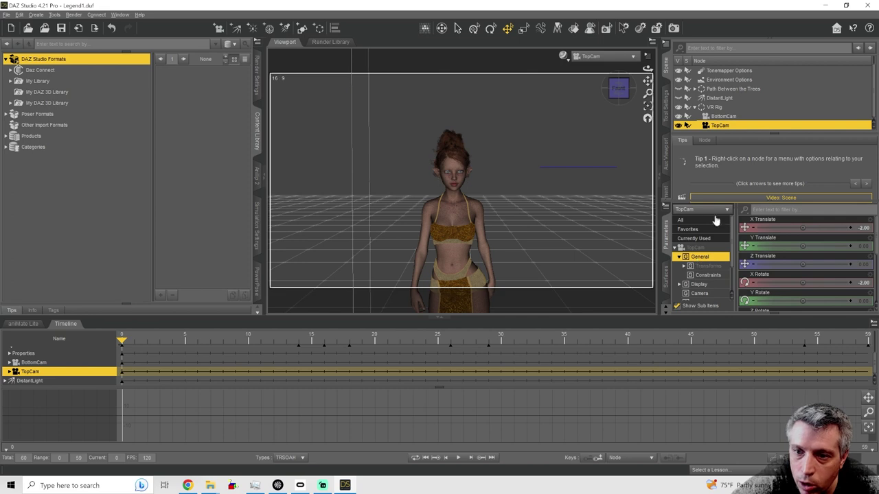
scroll(714, 283, "down", 2)
left_click(697, 268)
scroll(836, 281, "down", 2)
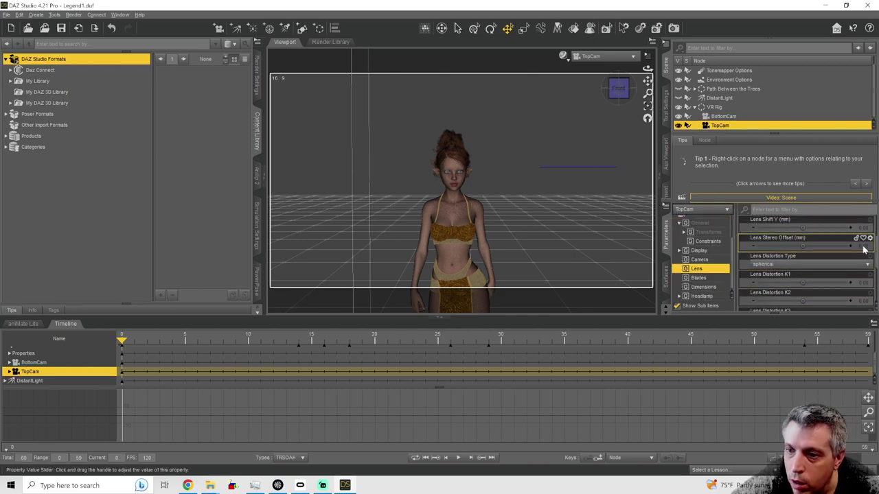
double_click(864, 250)
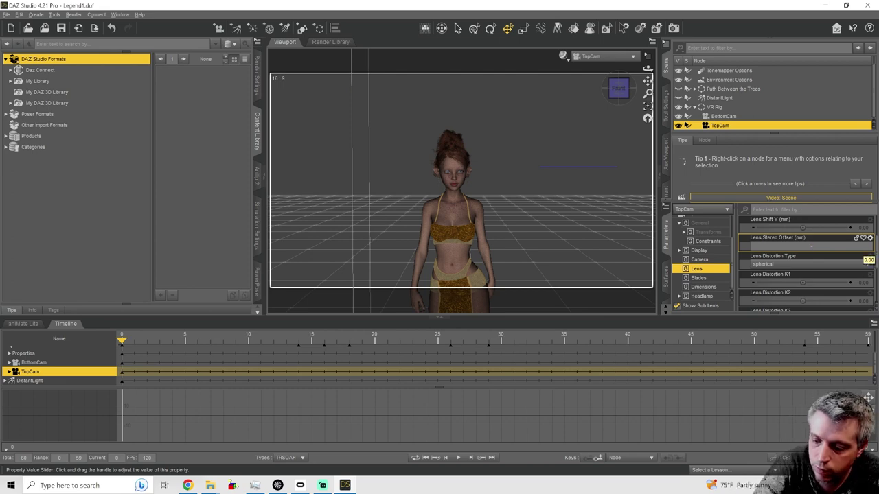
type("-15")
key("Return")
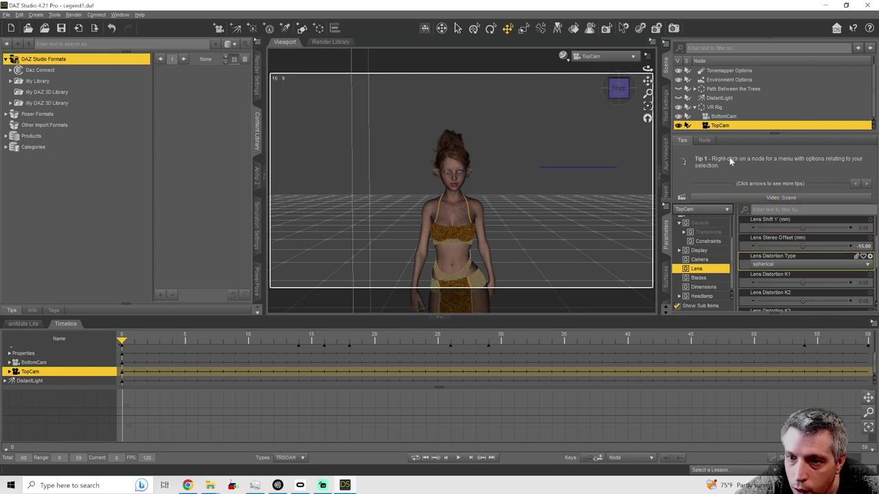
Set BottomCam's Lens Stereo Offset to 15 mm.
left_click(721, 117)
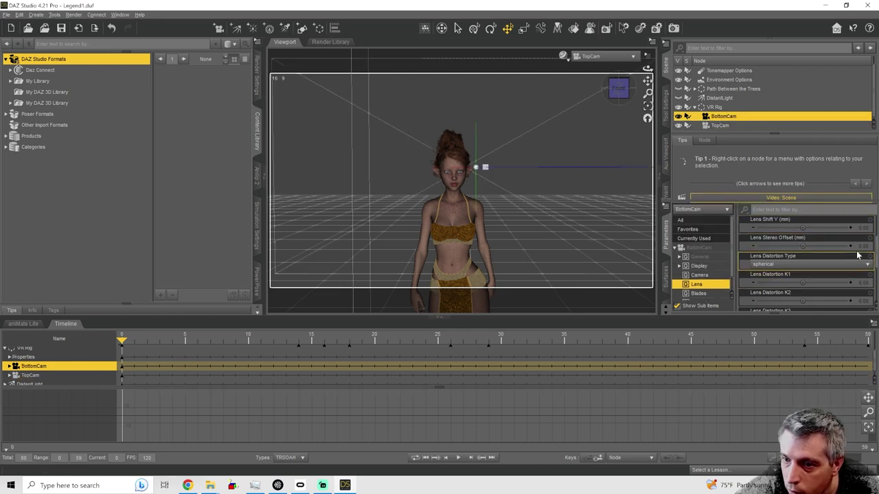
type("15")
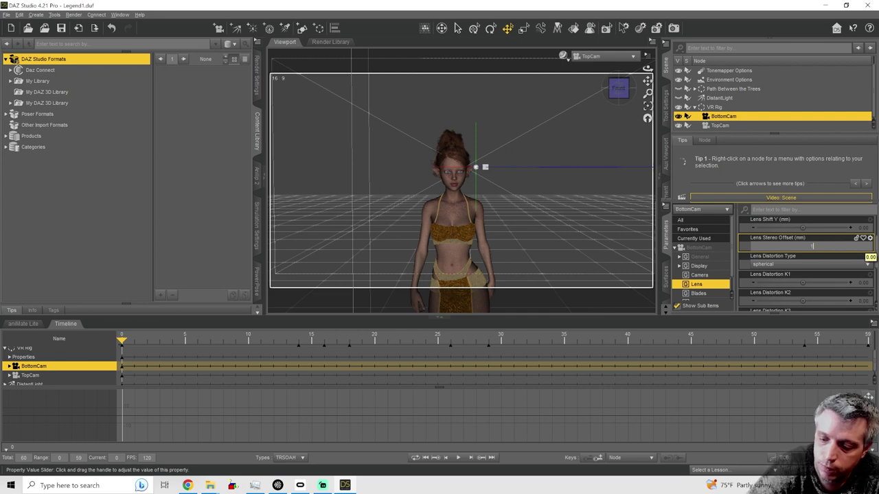
key("Return")
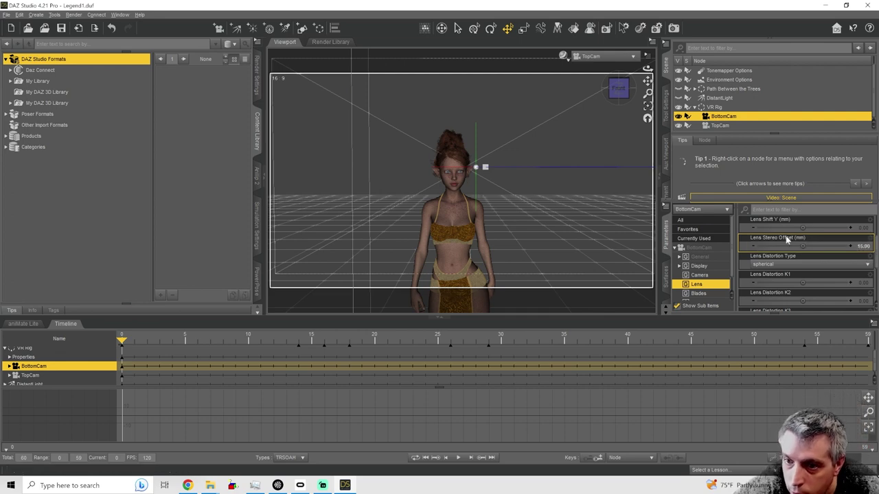
left_click(719, 127)
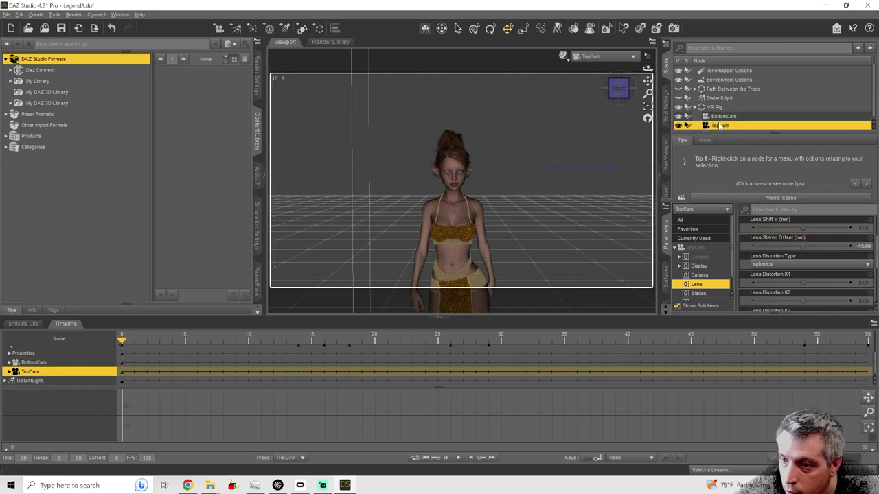
Apply the VR Setup dimension preset in the general render settings, giving 4096 x 2048 pixels.
left_click(714, 107)
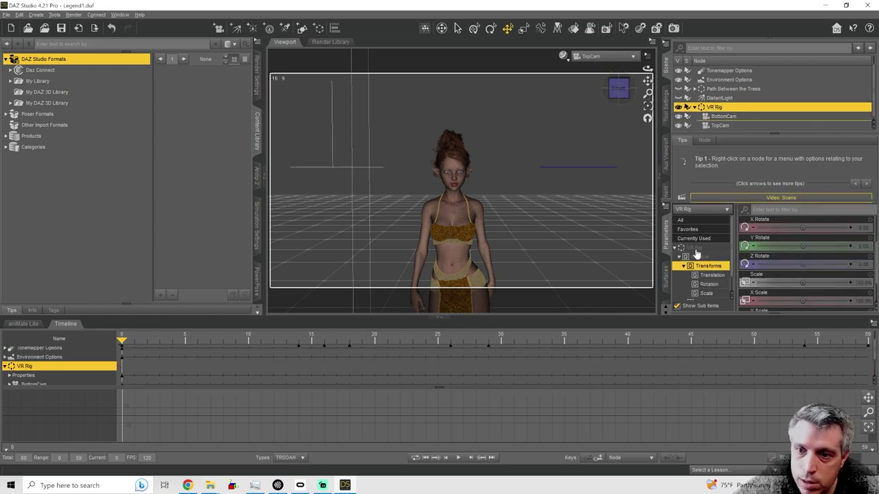
left_click(255, 85)
left_click(24, 92)
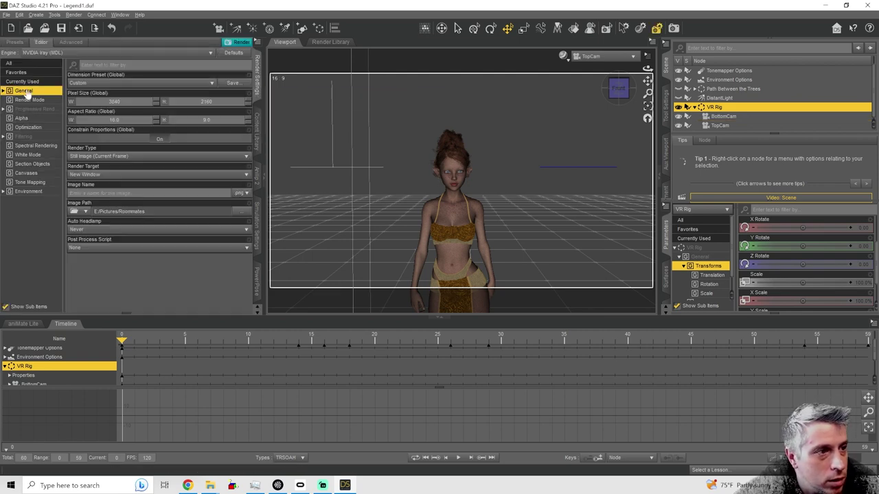
left_click(140, 82)
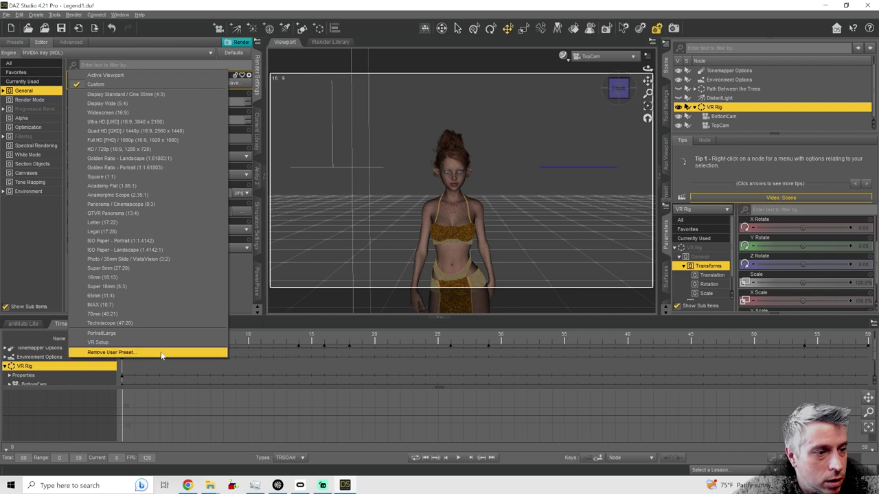
left_click(137, 342)
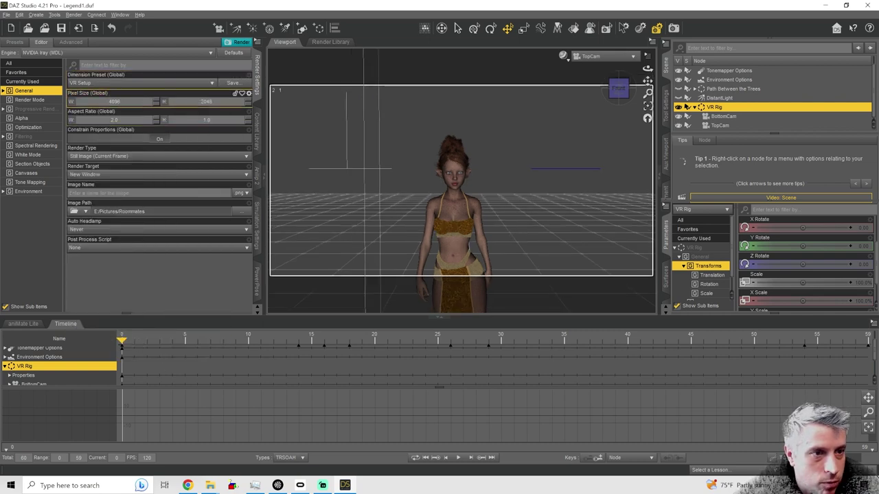
Set the VR Rig group's Y Translate to 168.
left_click(724, 116)
left_click(720, 126)
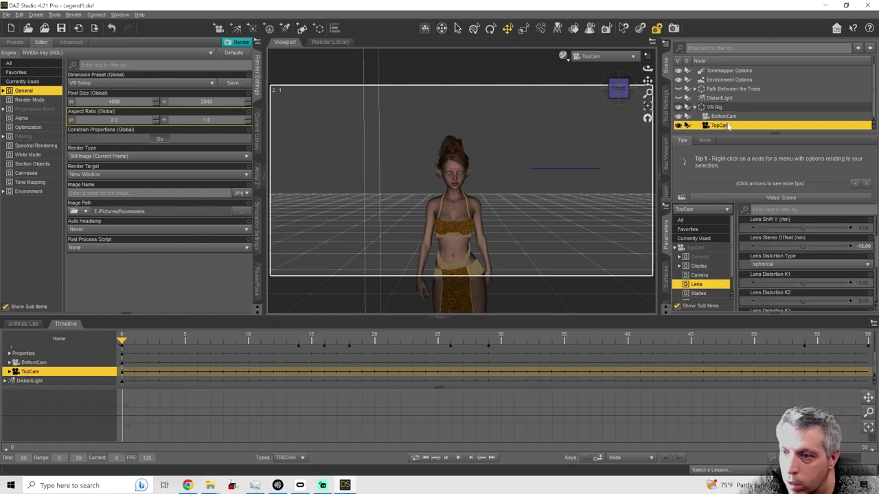
left_click(714, 107)
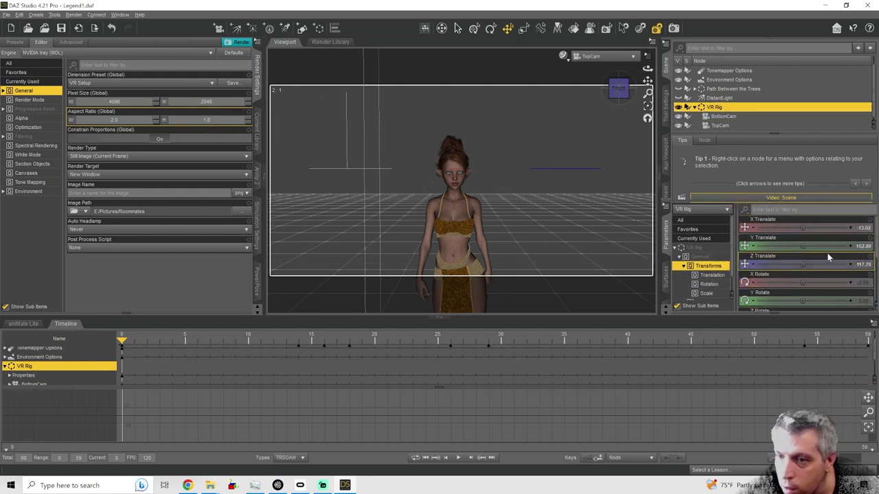
scroll(838, 256, "up", 3)
left_click(838, 246)
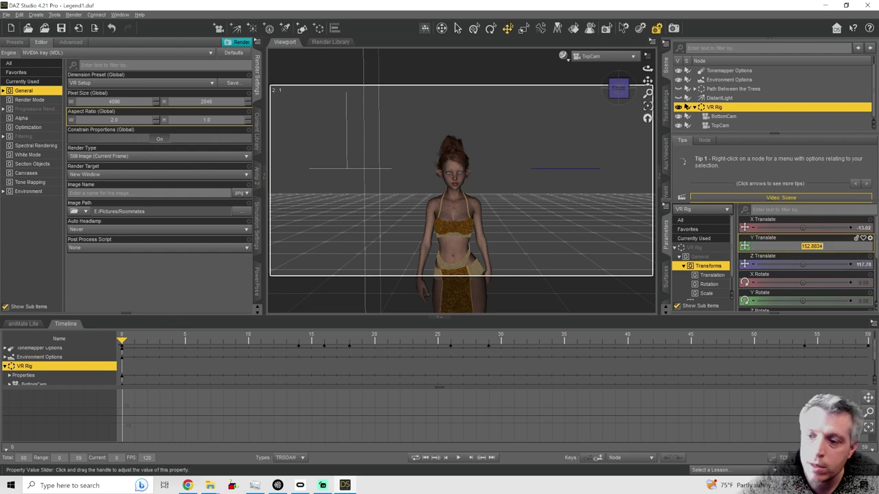
type("168")
key("Return")
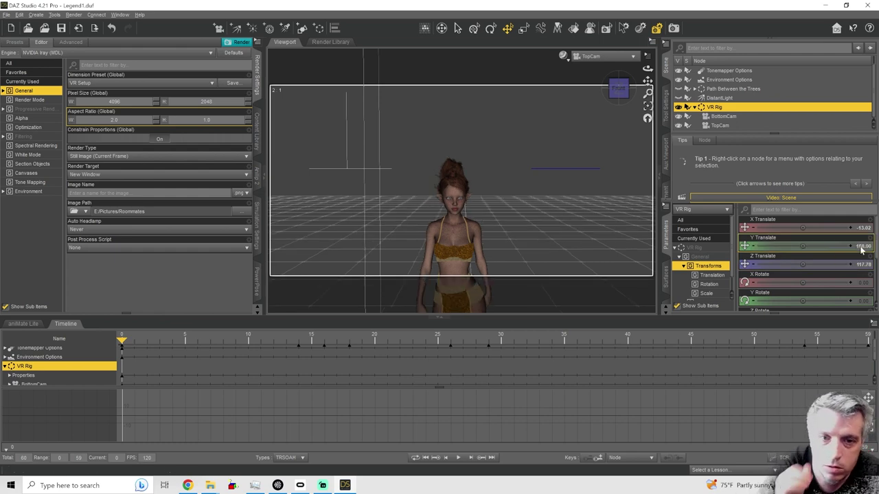
scroll(862, 250, "down", 1)
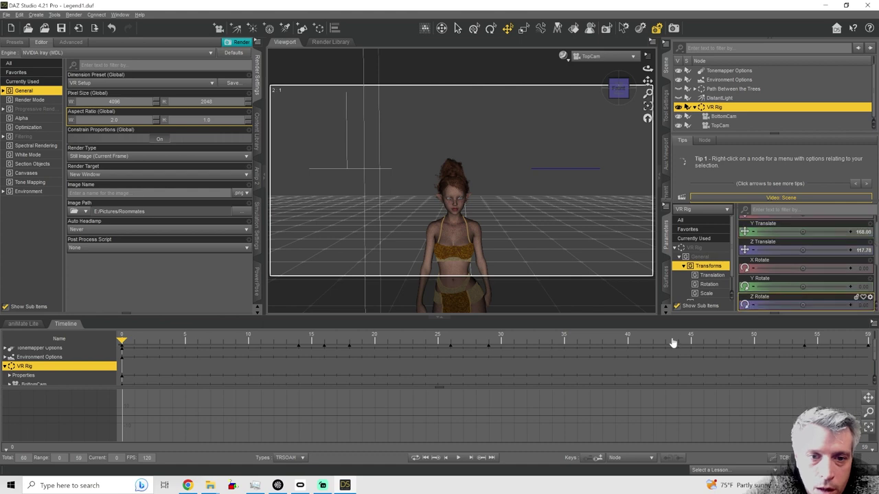
Set the Point At constraint of Mika 8's Right Eye to VR Rig.
left_click(448, 200)
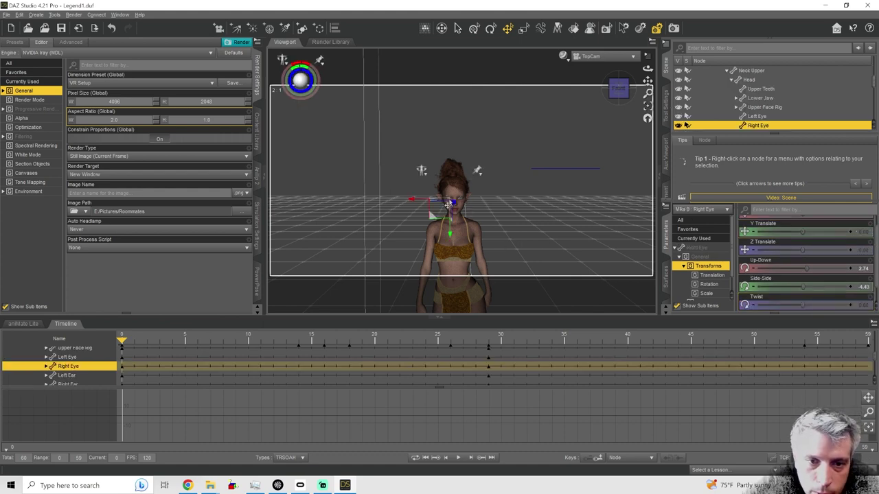
scroll(717, 290, "down", 2)
left_click(713, 289)
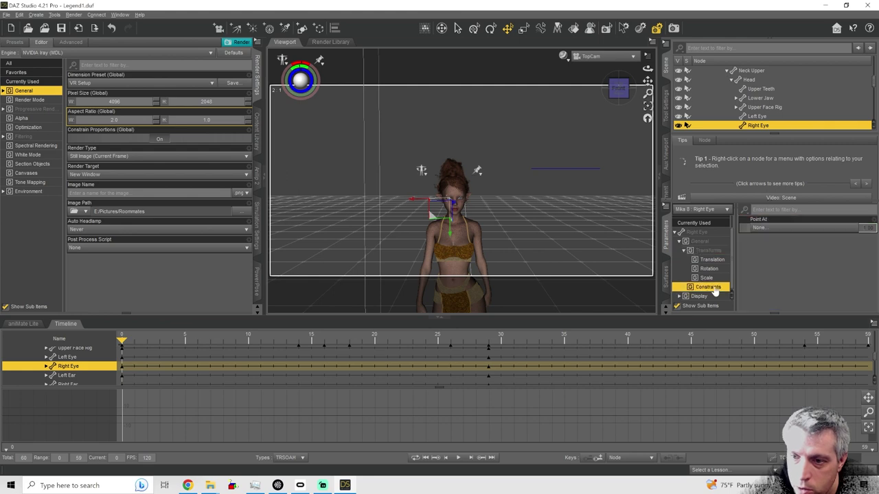
left_click(789, 228)
left_click(690, 255)
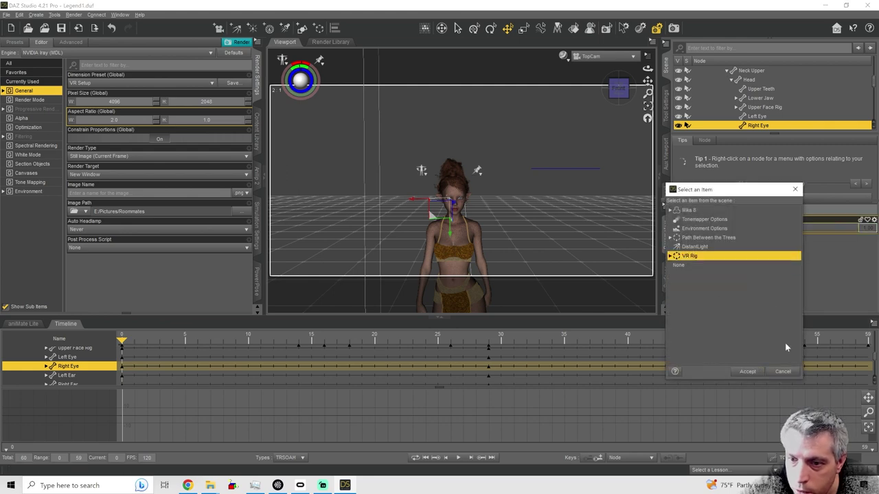
left_click(747, 372)
Set the Point At constraint of Mika 8's Left Eye to VR Rig.
left_click(757, 117)
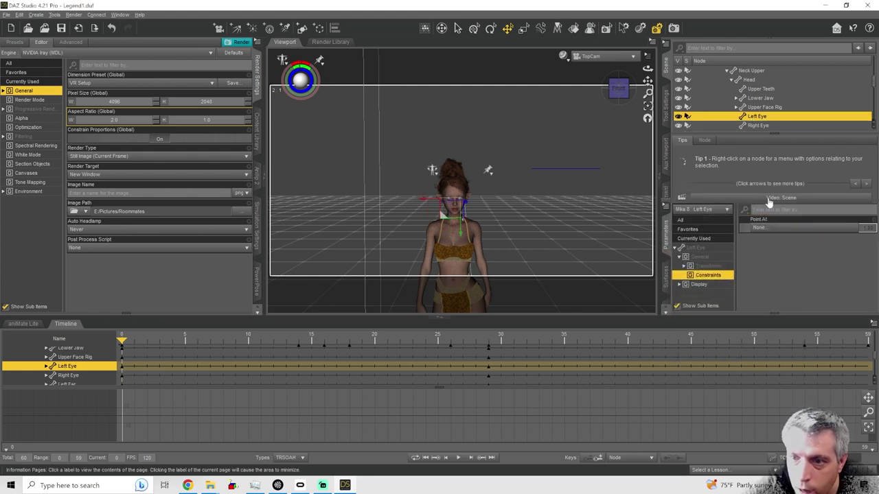
left_click(769, 229)
left_click(692, 256)
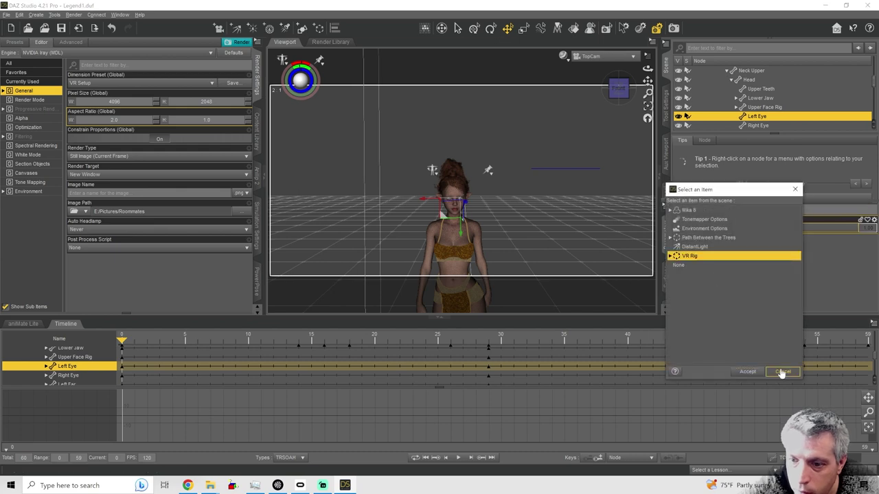
left_click(747, 371)
Adjust the Twist of Mika 8's Neck Lower to about -5.11.
left_click(526, 216)
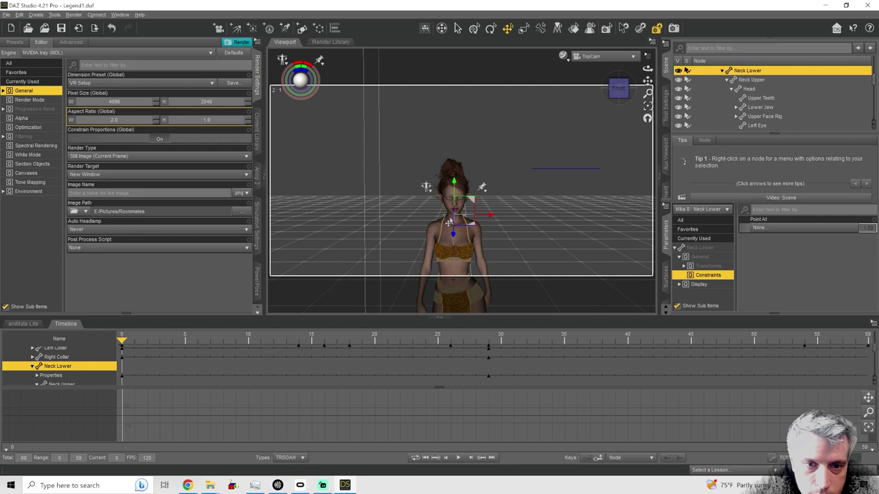
left_click(702, 247)
left_click_drag(809, 249, 786, 249)
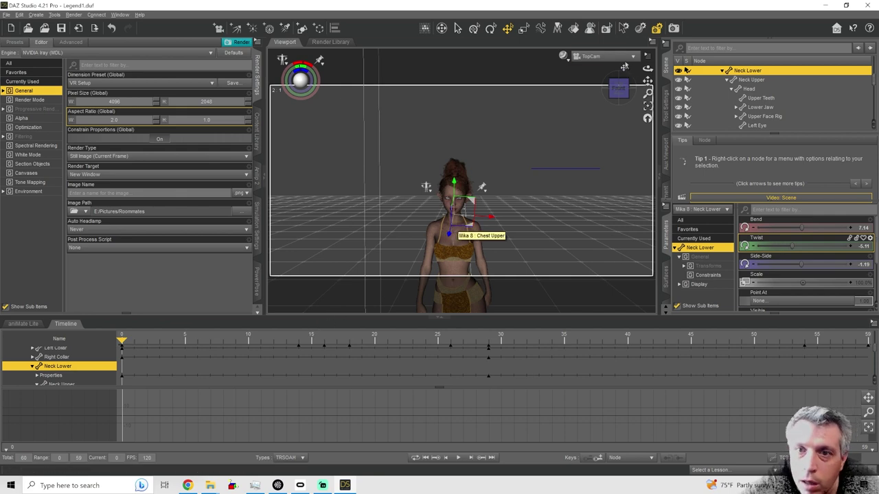
Preview the figure through TopCam using the NVIDIA Iray draw style.
left_click(576, 56)
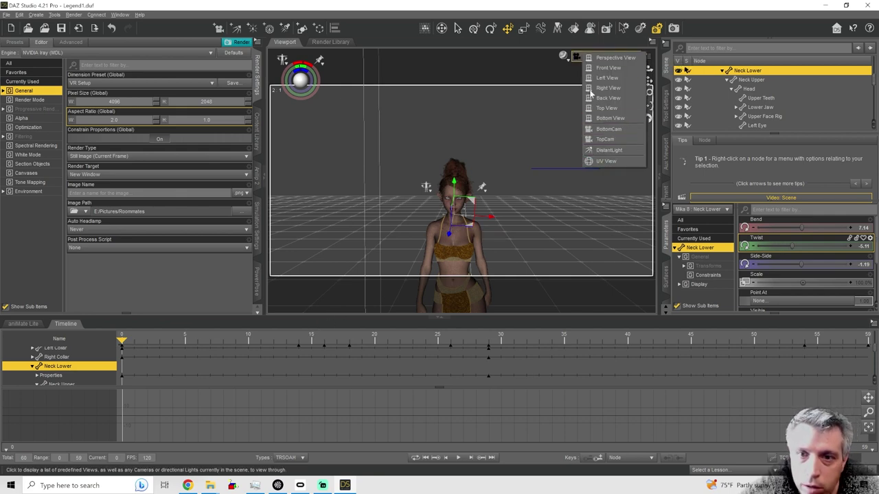
left_click(563, 58)
left_click(563, 58)
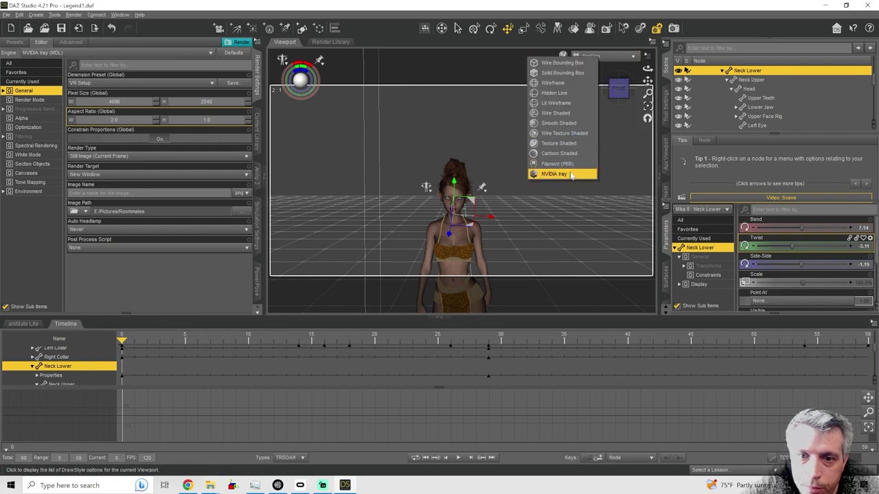
left_click(564, 172)
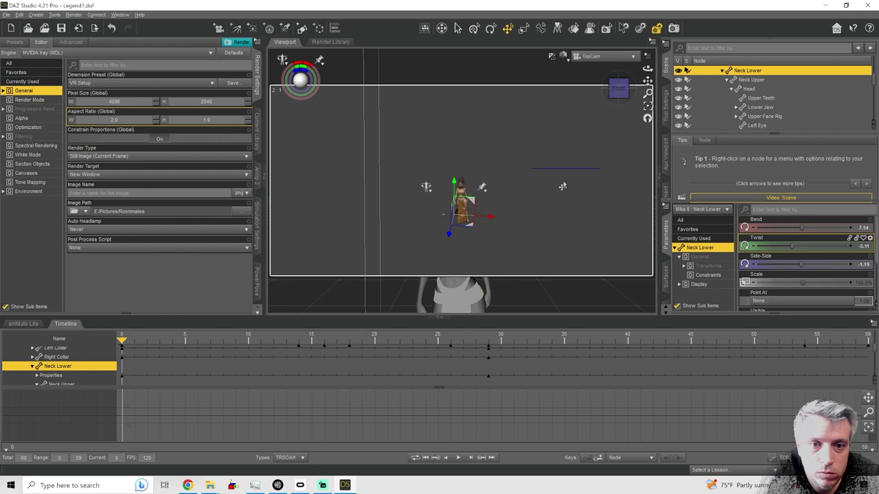
Switch the viewport to Perspective View and the Smooth Shaded draw style.
left_click(569, 59)
left_click(583, 66)
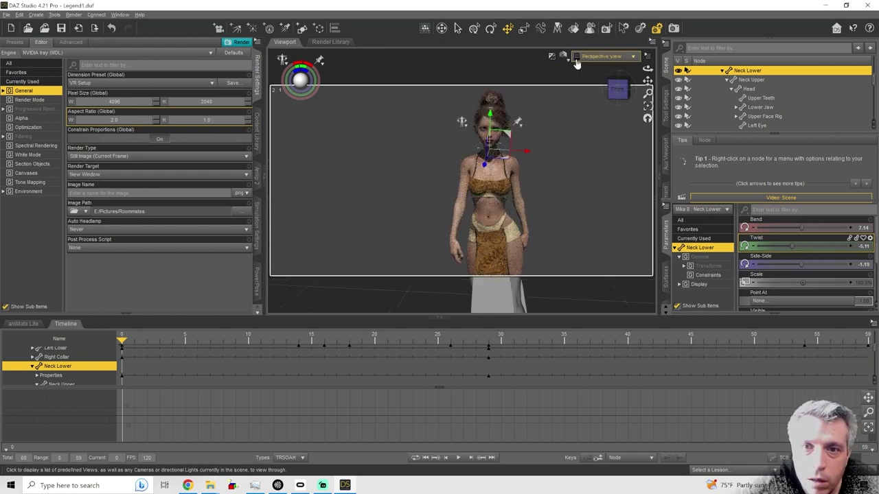
left_click(567, 58)
left_click(557, 116)
left_click(565, 57)
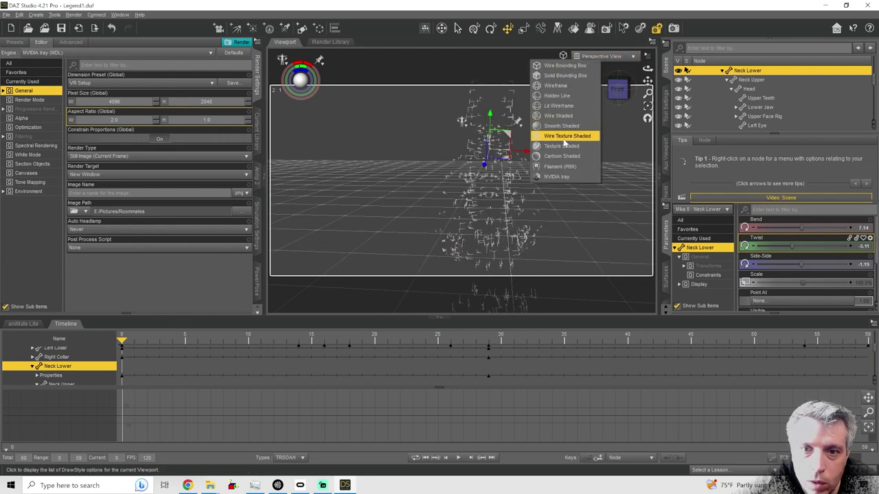
left_click(550, 128)
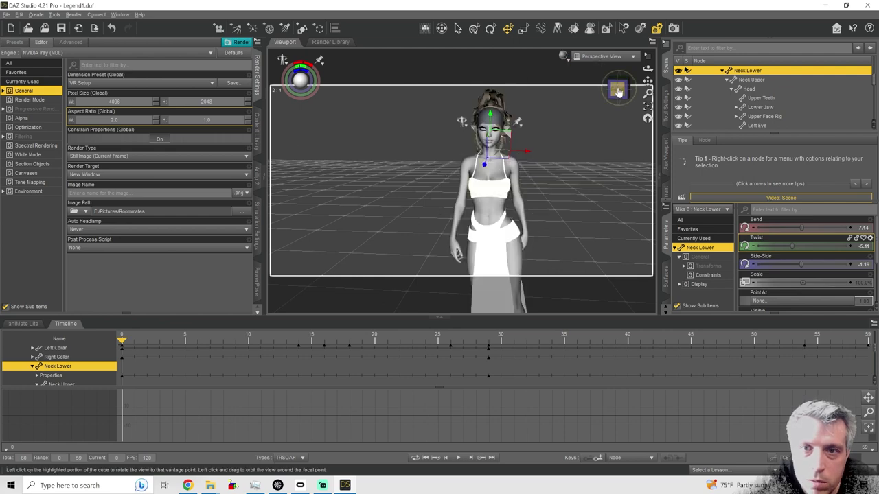
Move the VR Rig group closer to the figure along its Z axis, to a Z Translate of about -41.22.
left_click_drag(617, 90, 648, 81)
right_click_drag(648, 81, 582, 108)
scroll(779, 122, "up", 3)
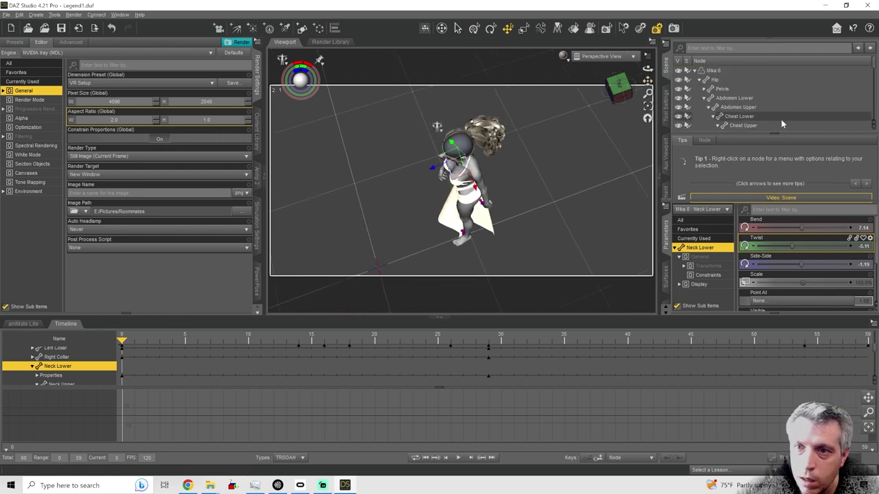
left_click(698, 79)
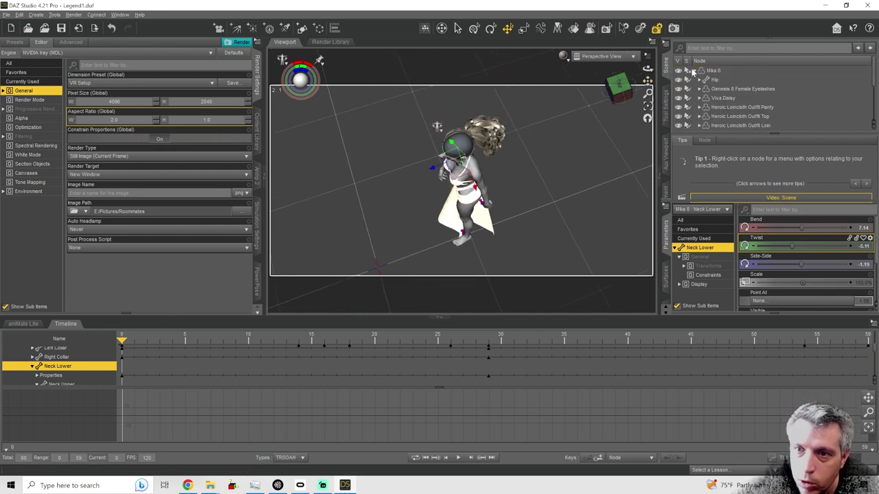
left_click(695, 72)
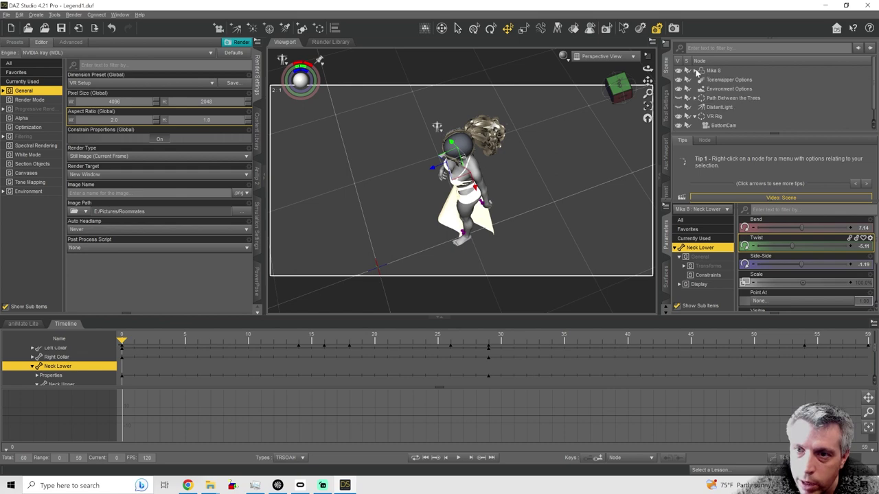
left_click(735, 118)
scroll(424, 181, "down", 10)
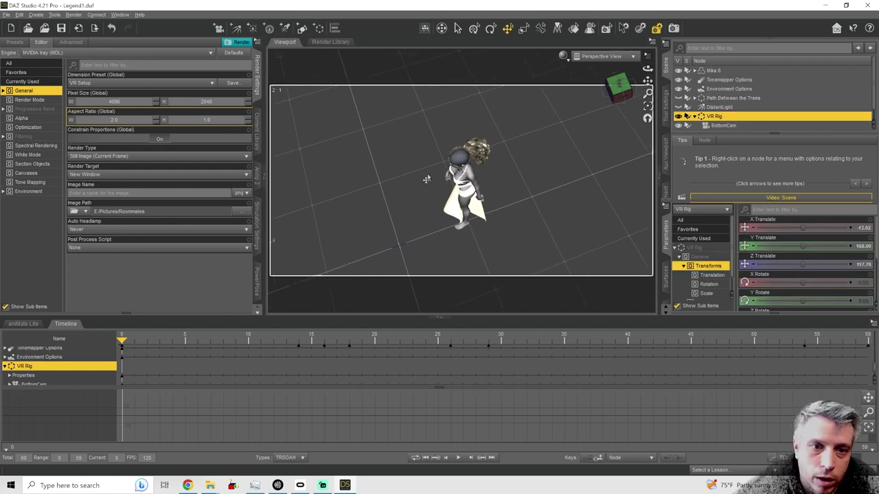
scroll(418, 180, "down", 3)
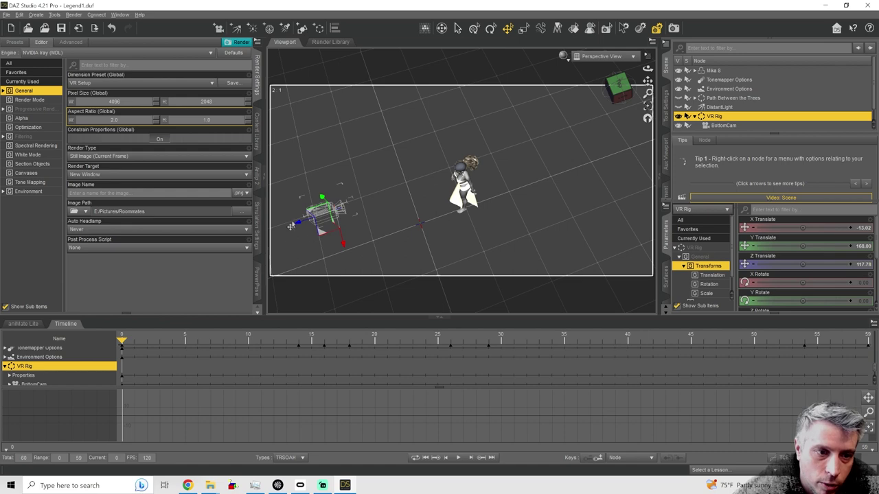
left_click_drag(298, 228, 399, 203)
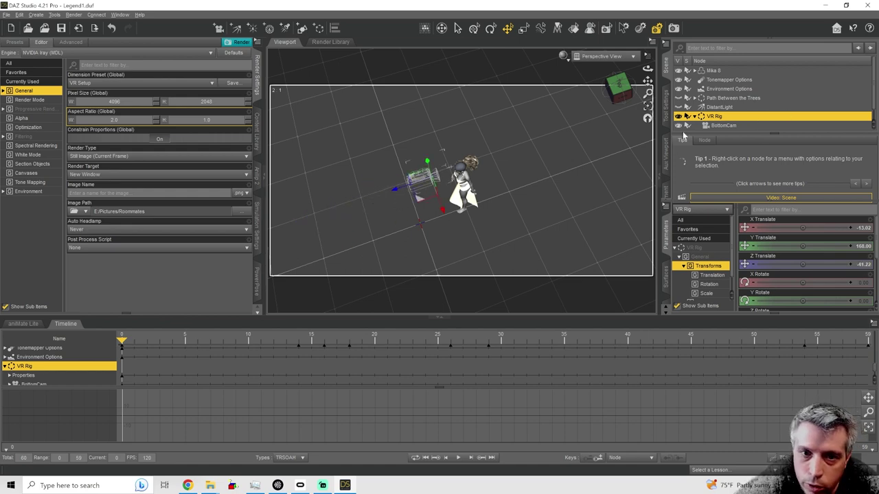
Compare the framing of the figure through BottomCam and TopCam, ending in Perspective View.
left_click(599, 56)
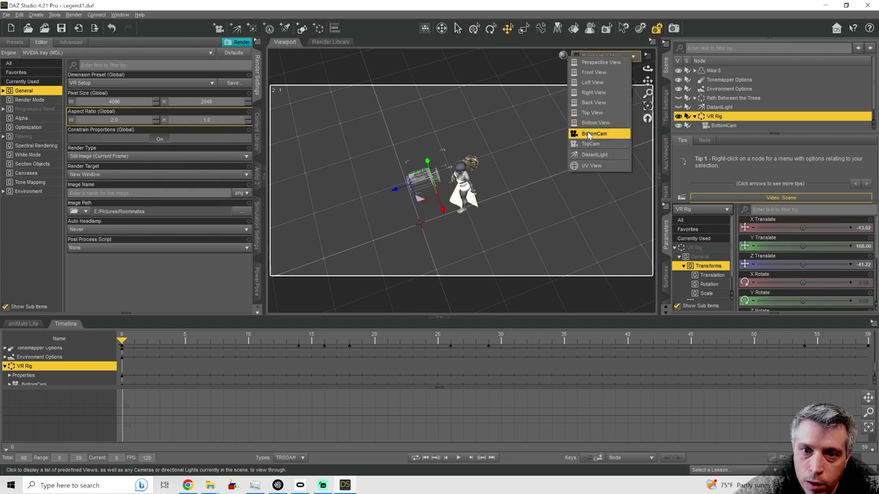
left_click(589, 135)
left_click(595, 56)
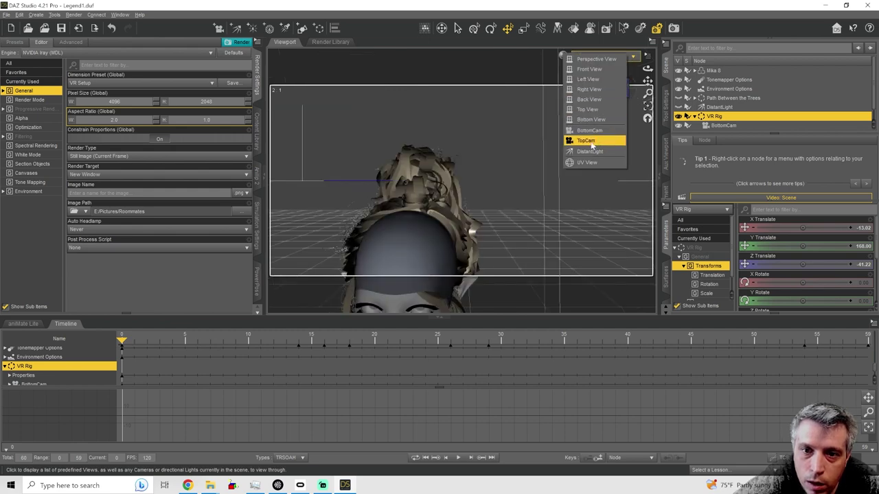
left_click(592, 141)
left_click(594, 56)
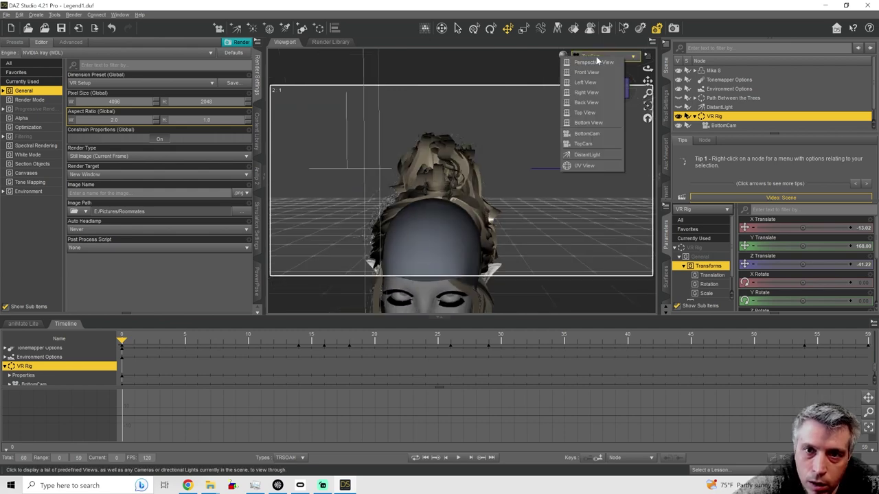
left_click(588, 134)
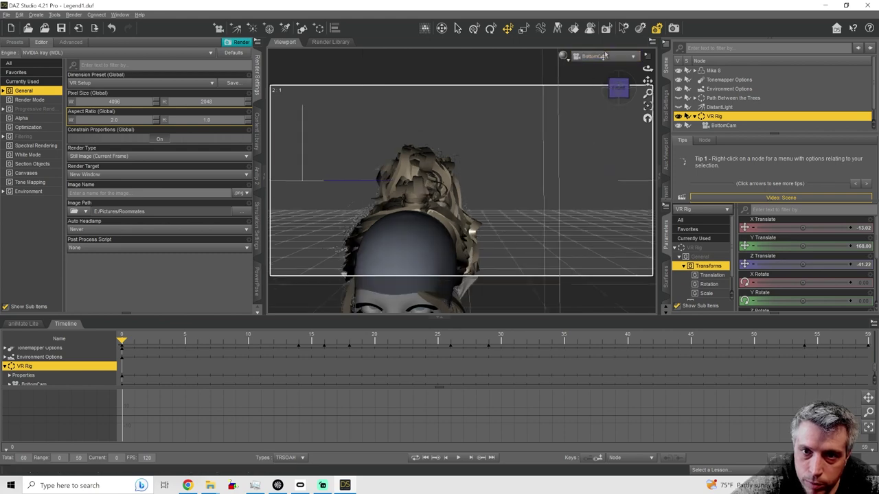
left_click(596, 56)
left_click(598, 61)
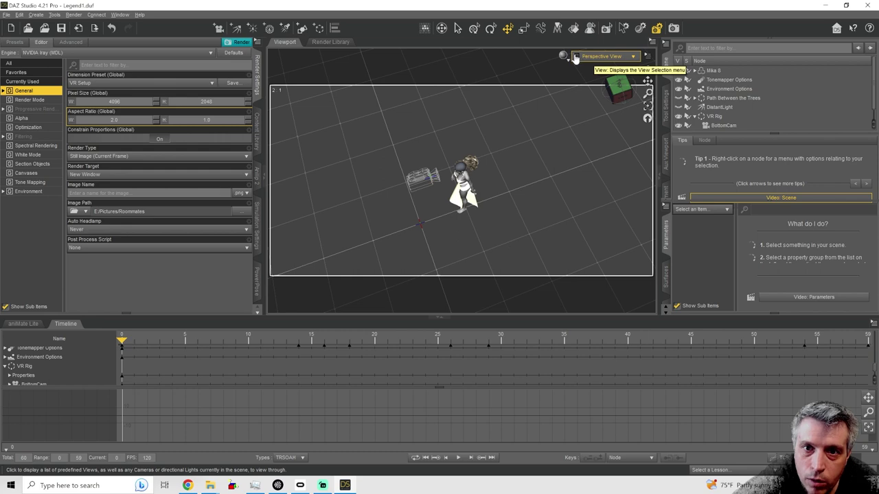
Preview the repositioned rig's TopCam view in the NVIDIA Iray draw style.
left_click(592, 56)
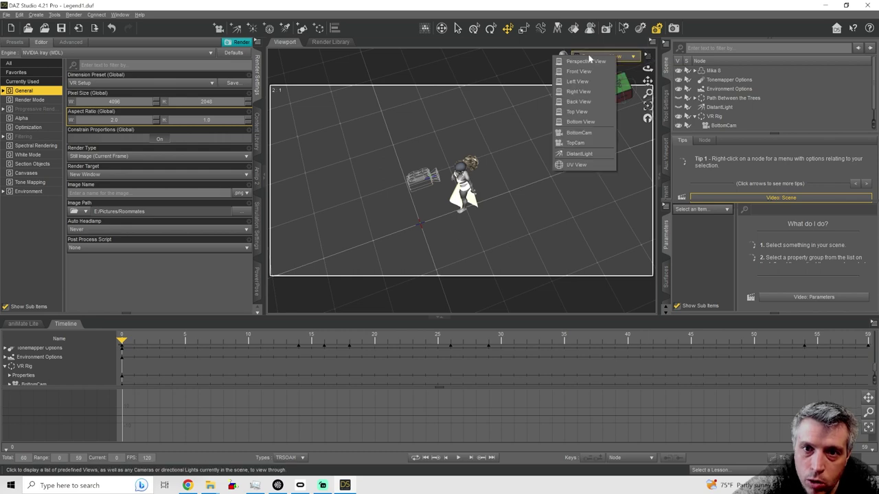
left_click(585, 142)
left_click(563, 56)
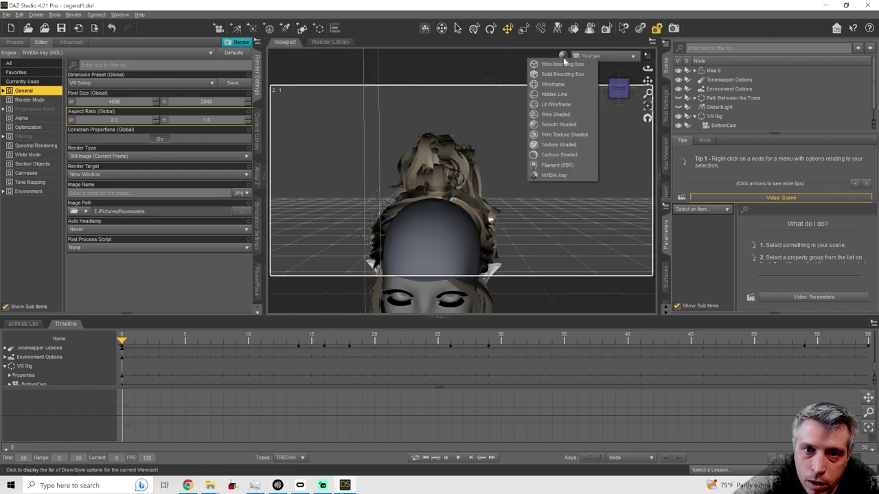
left_click(563, 175)
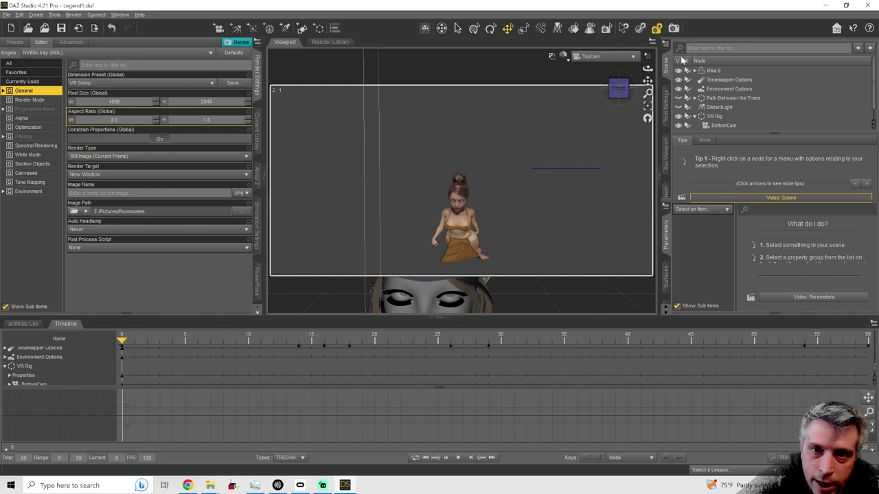
left_click(617, 56)
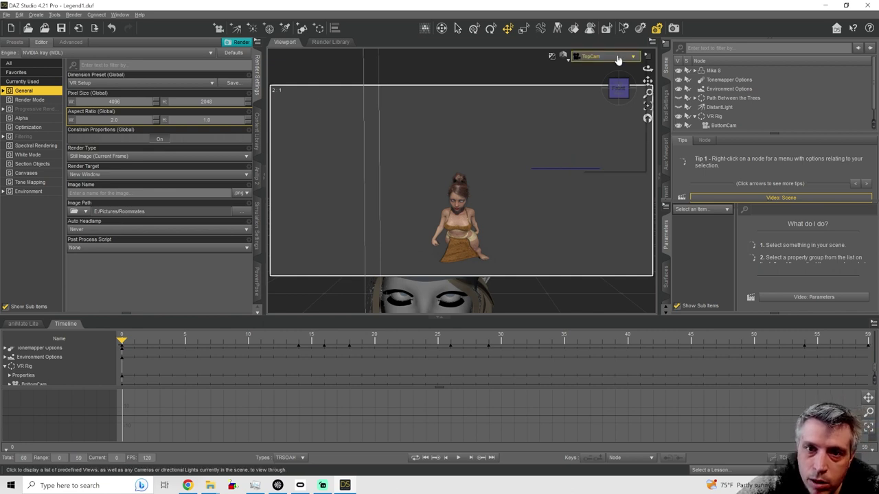
left_click(617, 58)
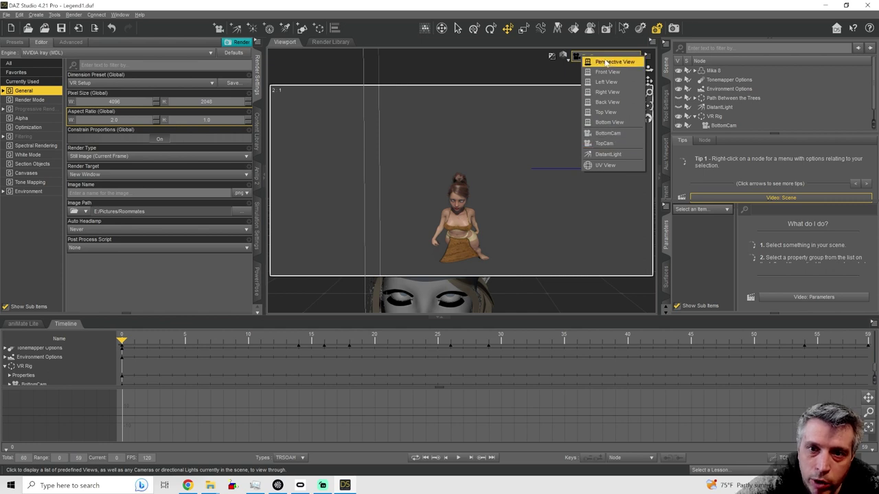
left_click(643, 57)
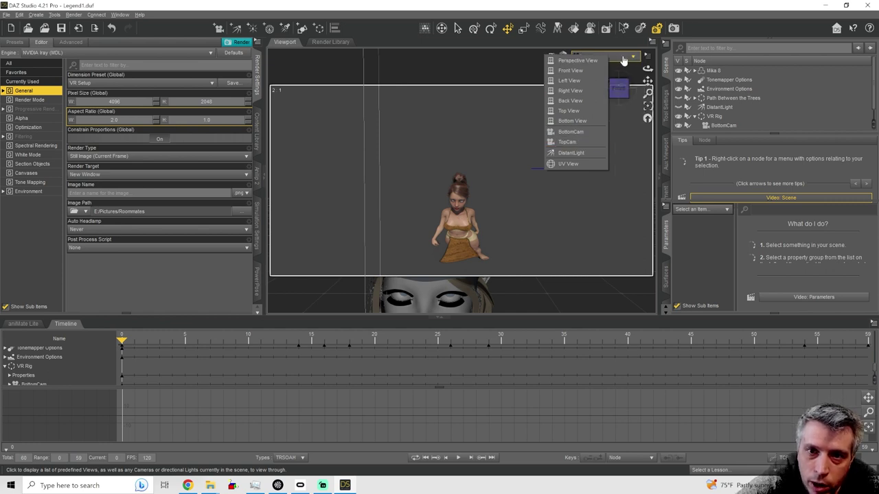
left_click(577, 59)
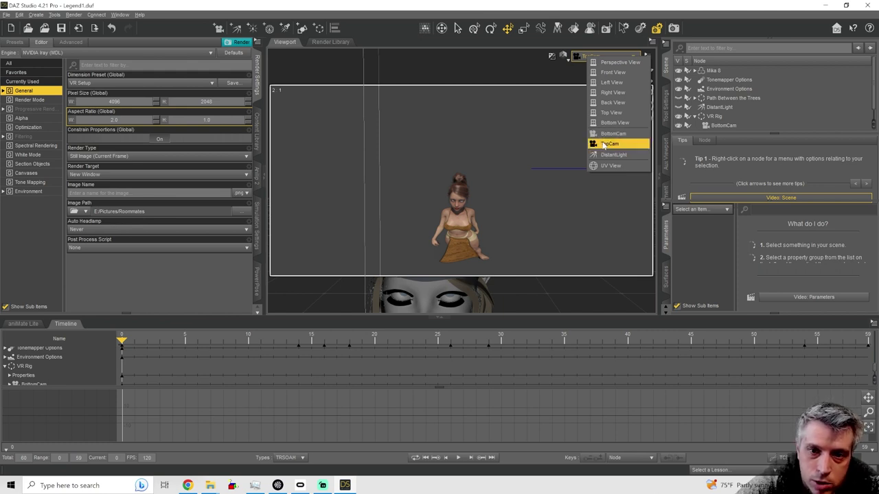
left_click(604, 145)
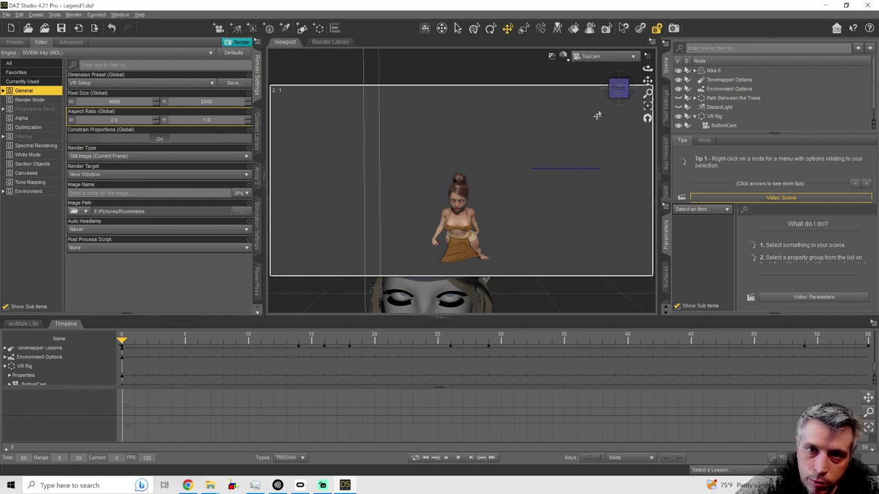
Change the viewport to the Texture Shaded draw style and look at the figure through BottomCam.
left_click(592, 62)
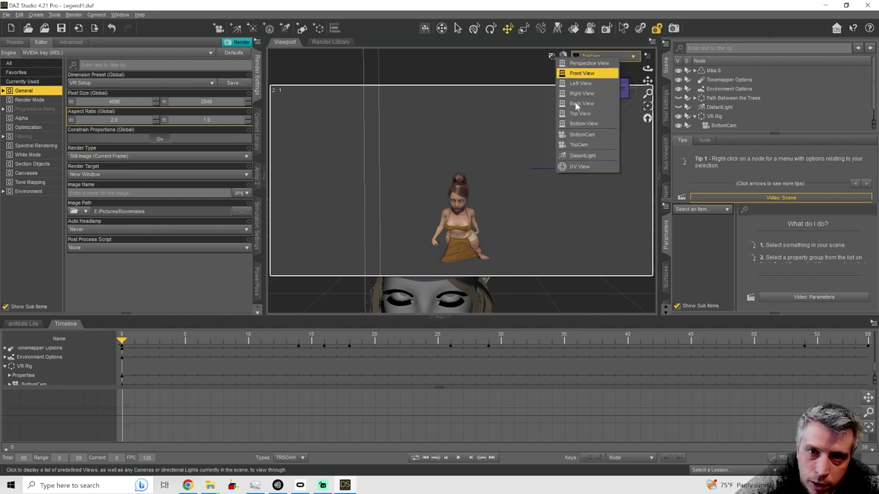
left_click(585, 63)
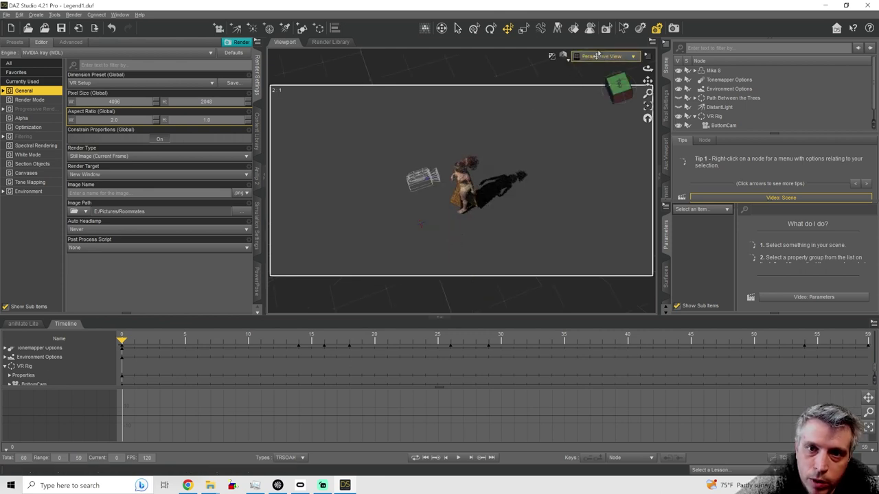
left_click(596, 58)
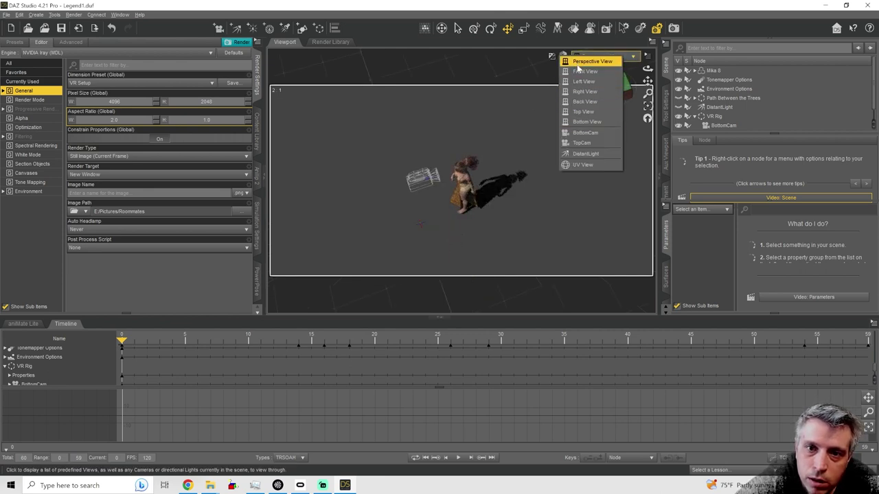
left_click(563, 57)
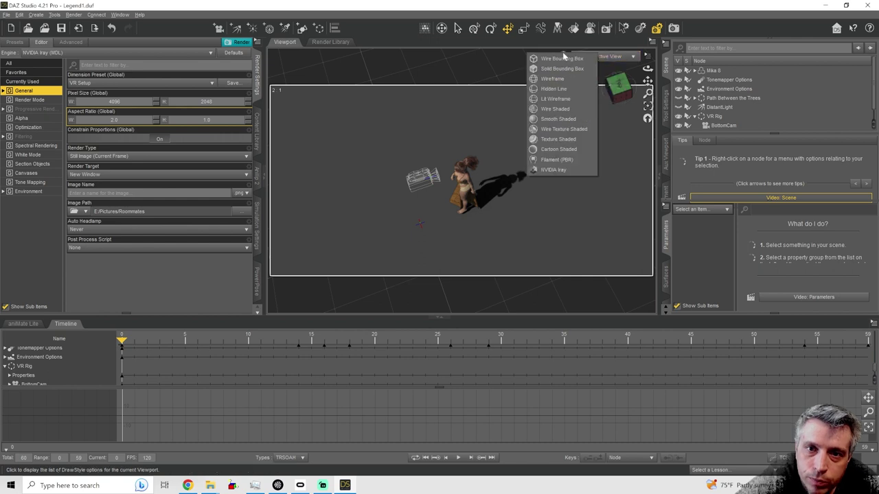
left_click(553, 140)
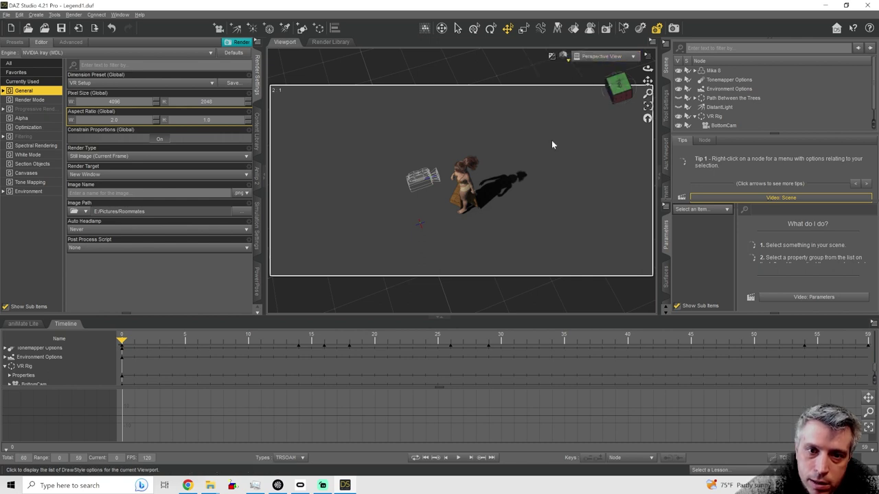
left_click(595, 57)
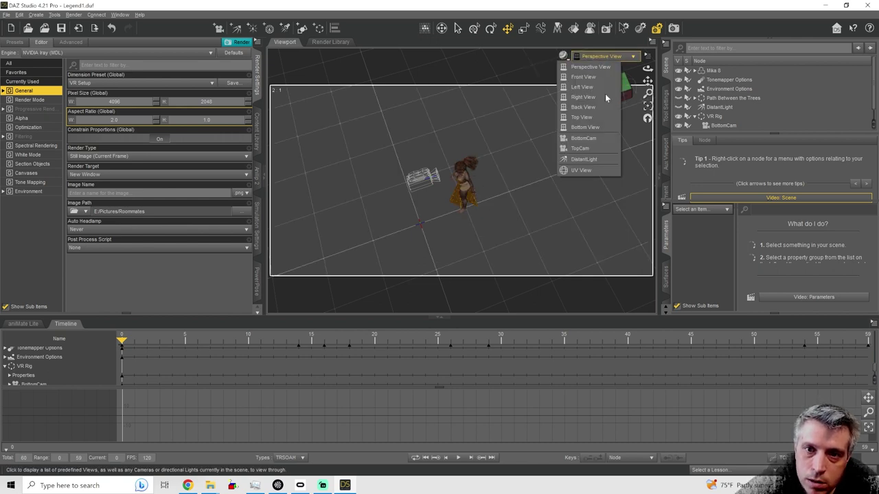
left_click(580, 140)
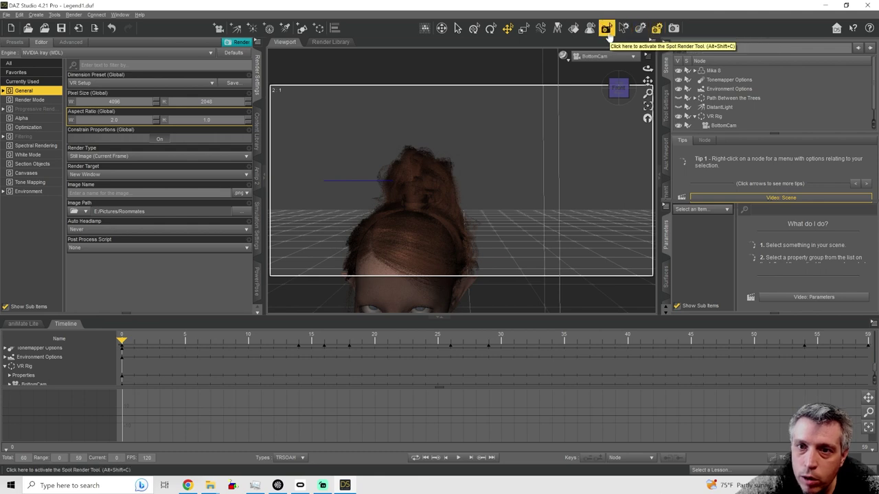
Activate the Spot Render tool with New Window as its target and set the viewport's draw style to NVIDIA Iray.
left_click(607, 31)
left_click(666, 104)
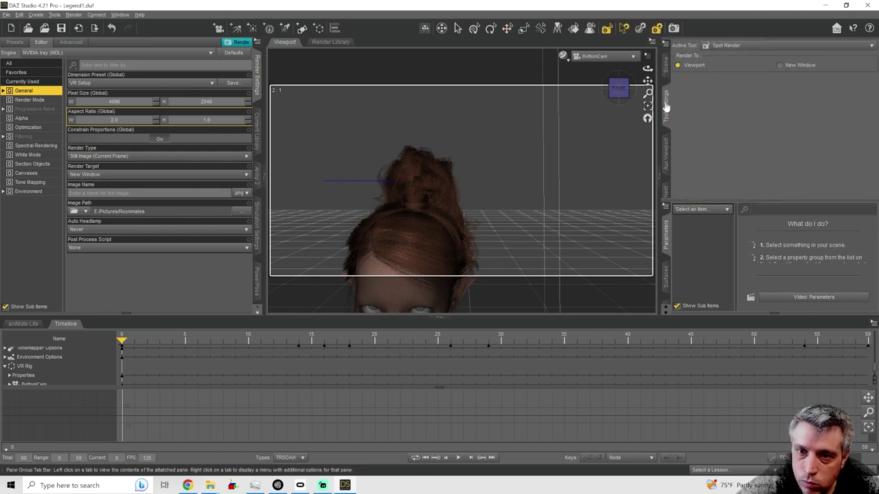
left_click(781, 65)
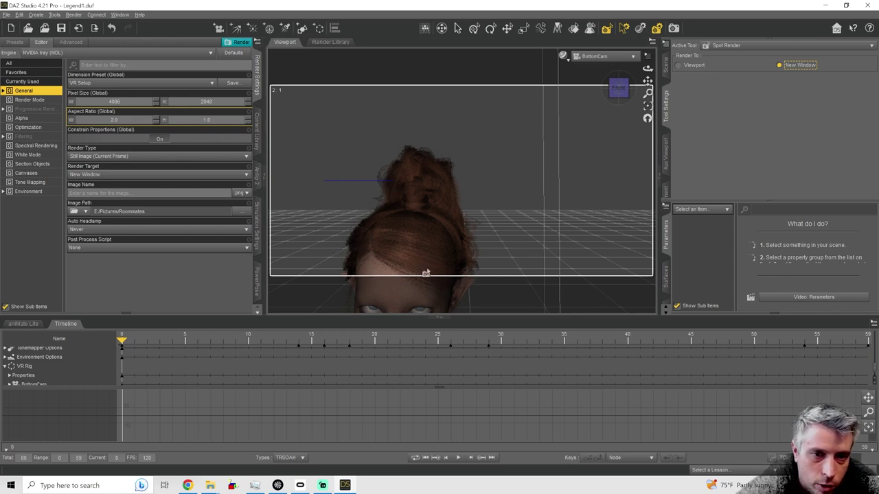
left_click(565, 59)
left_click(542, 177)
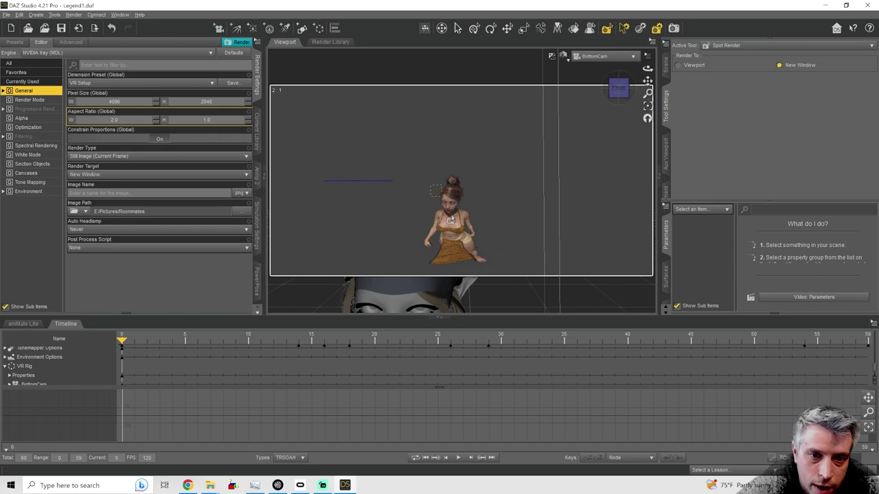
Try a spot render of a small area around the figure's head through BottomCam, inspect it, and cancel the render.
key("ctrl+r")
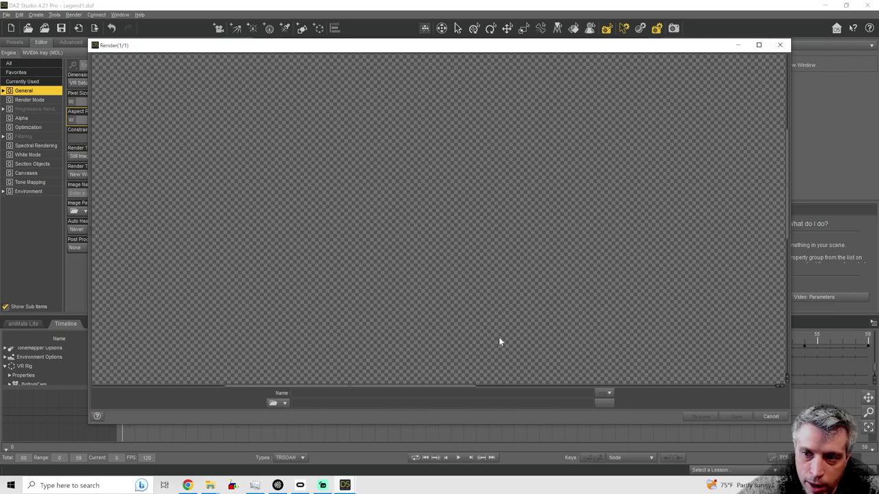
scroll(483, 325, "down", 3)
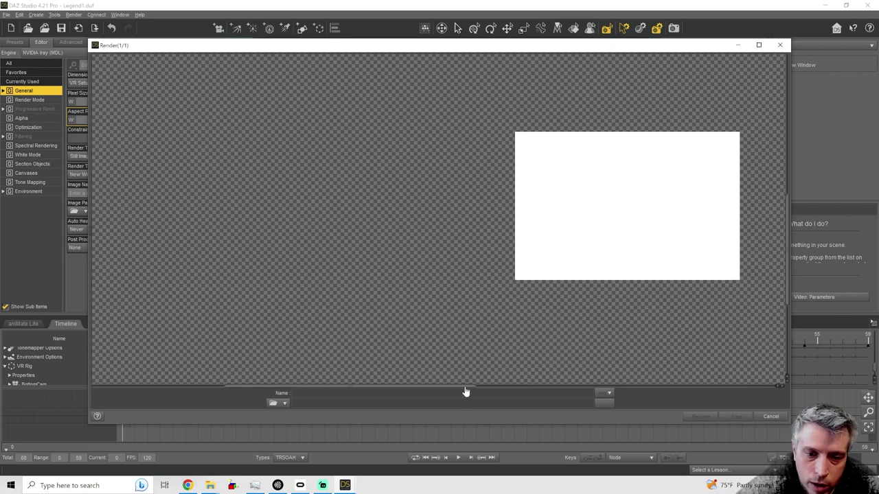
left_click_drag(465, 388, 542, 386)
scroll(541, 351, "up", 8)
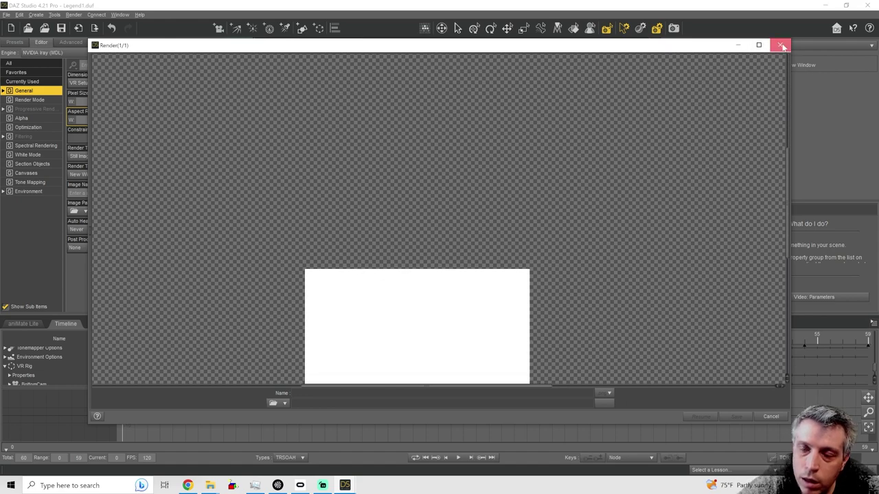
left_click(780, 45)
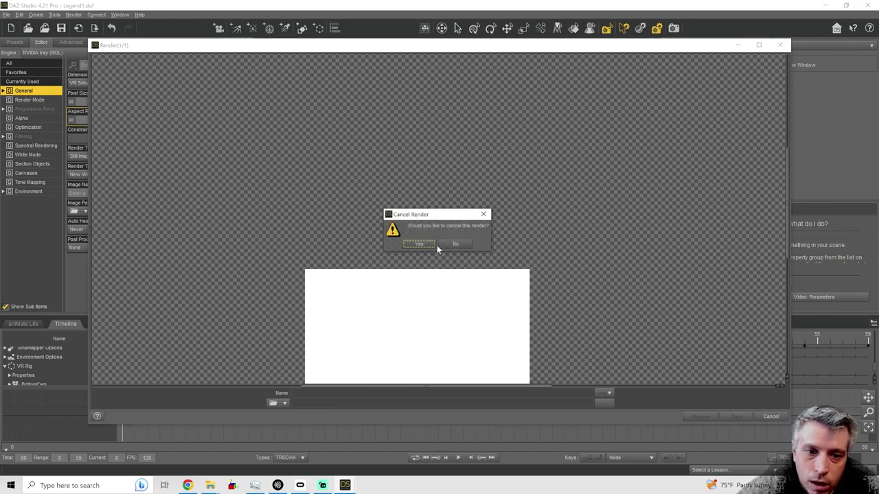
left_click(406, 244)
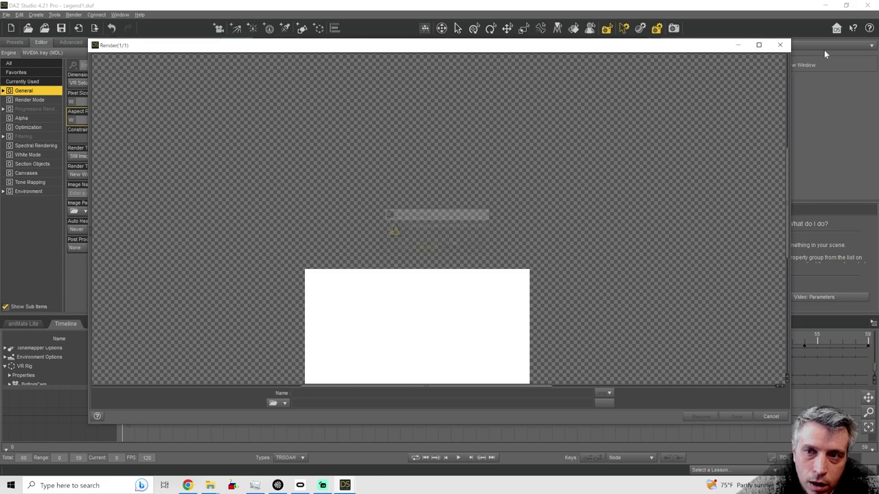
left_click(780, 45)
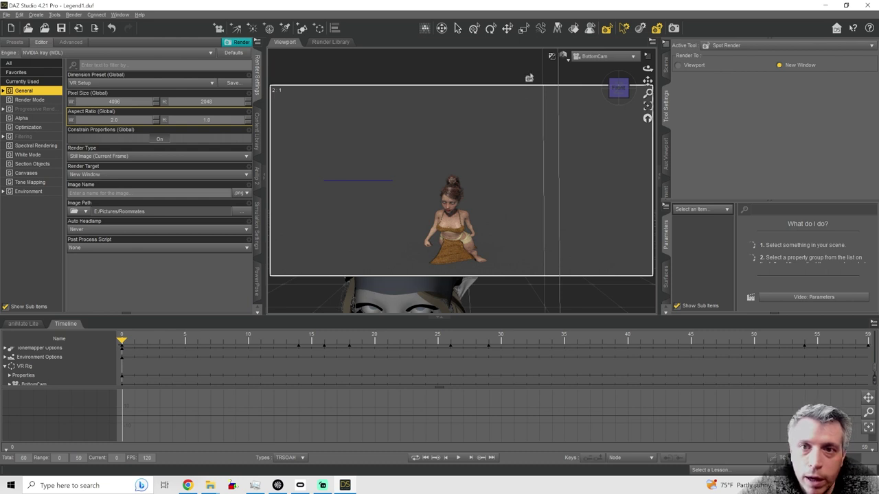
Bring back the scene's node list and show the VR Rig group with its two cameras.
left_click(665, 66)
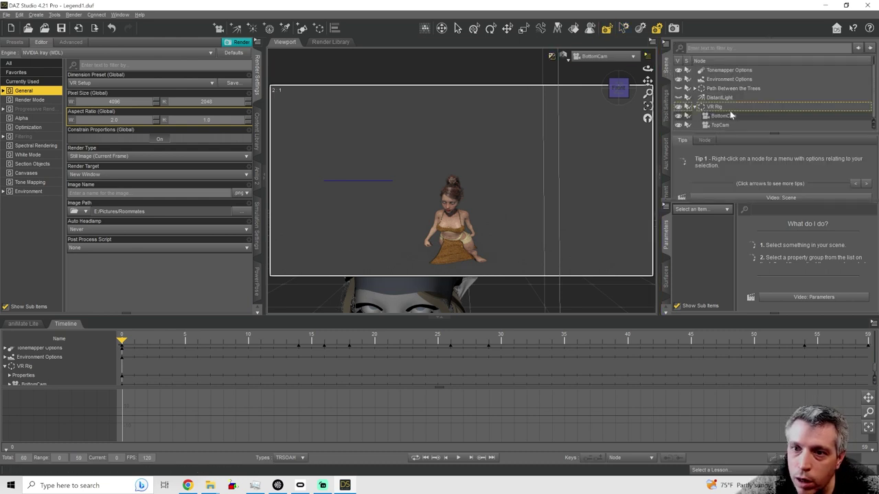
left_click(735, 113)
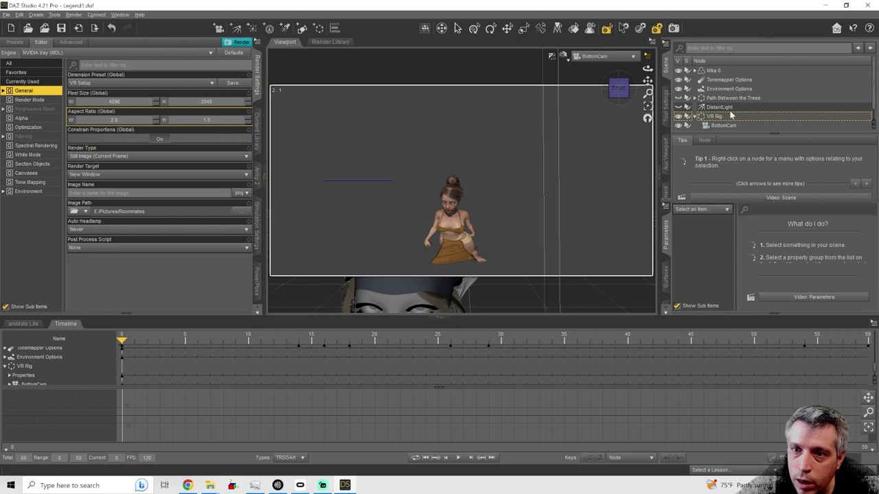
scroll(730, 115, "down", 1)
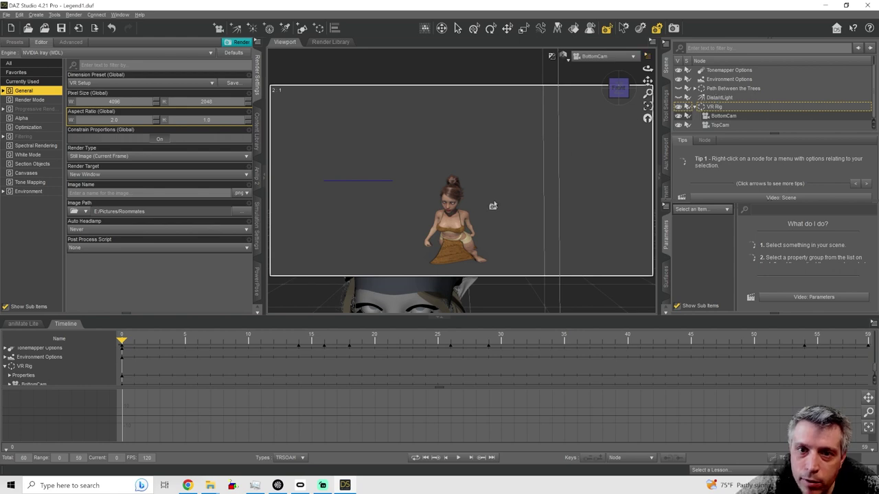
Try a second spot render beside the figure's head, look over the rendered area, and cancel and close it.
left_click(429, 193)
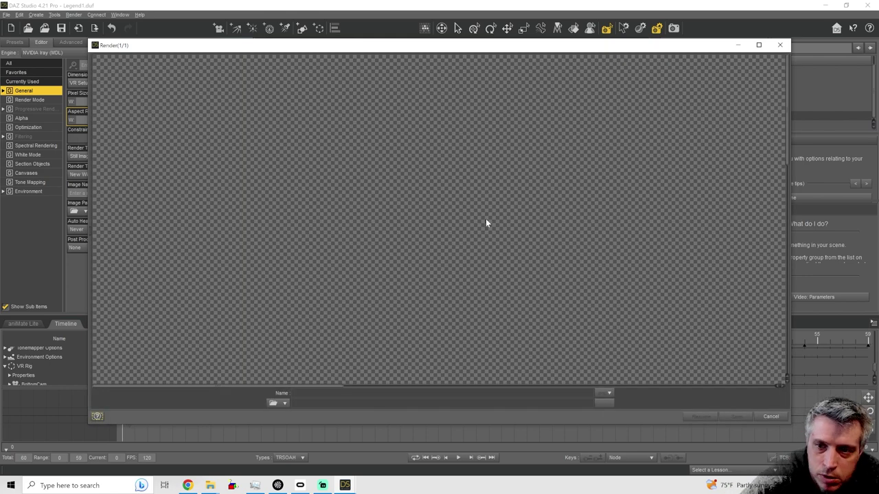
scroll(618, 343, "down", 3)
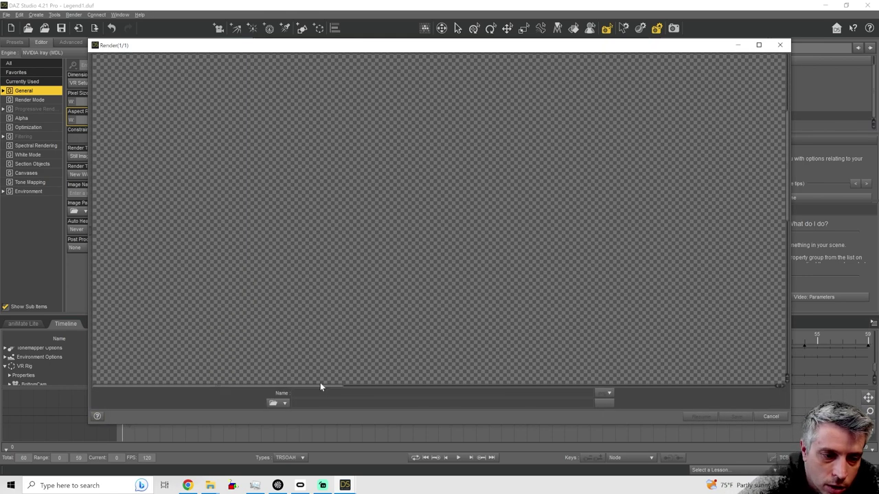
left_click_drag(321, 389, 521, 341)
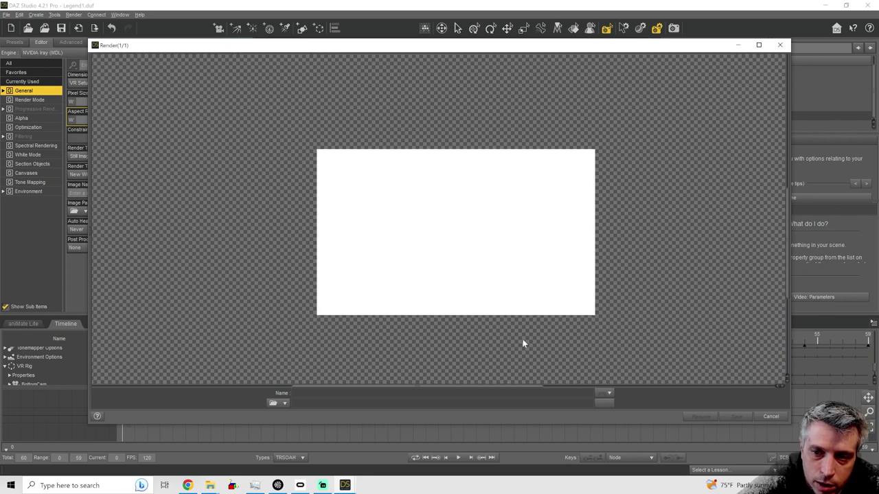
scroll(521, 344, "down", 5)
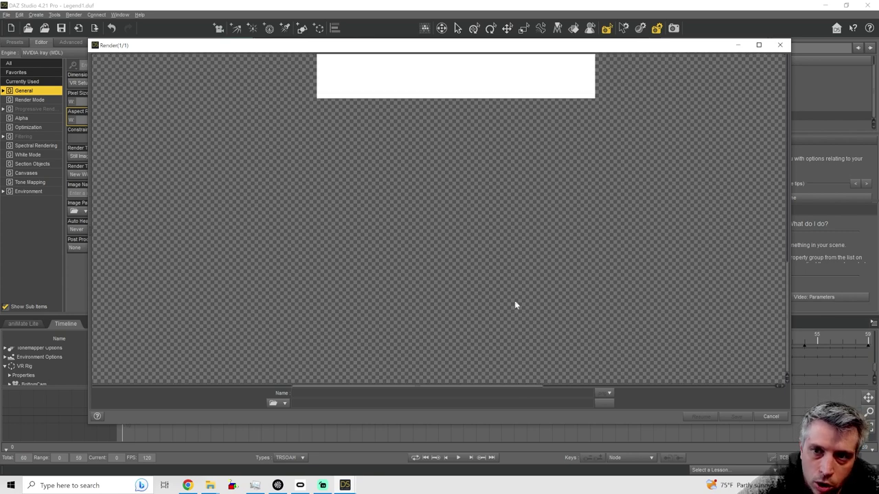
scroll(516, 305, "up", 3)
left_click(780, 44)
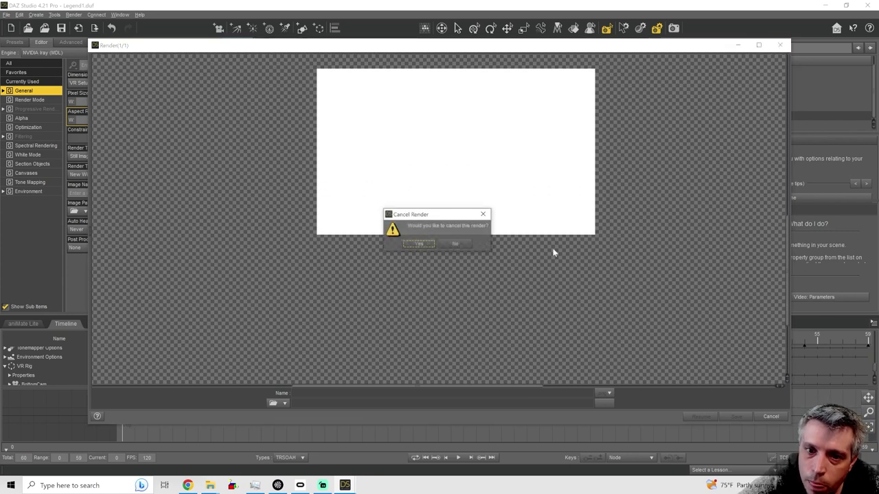
left_click(418, 247)
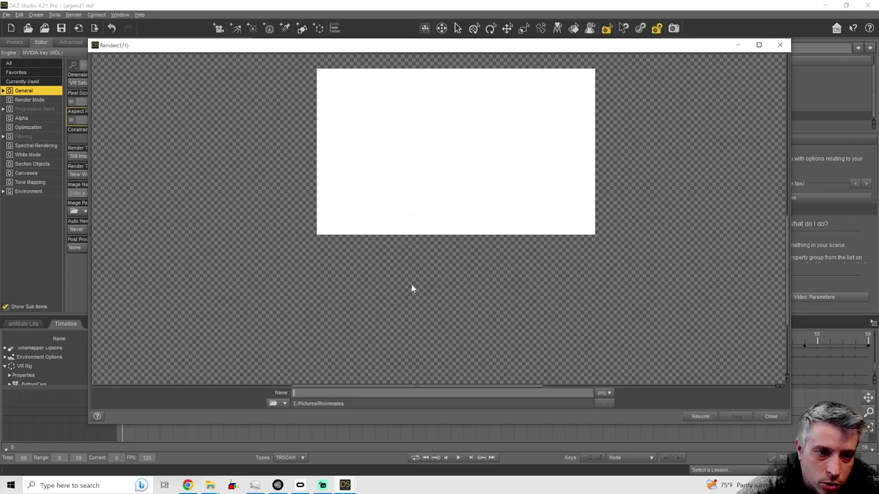
left_click(785, 45)
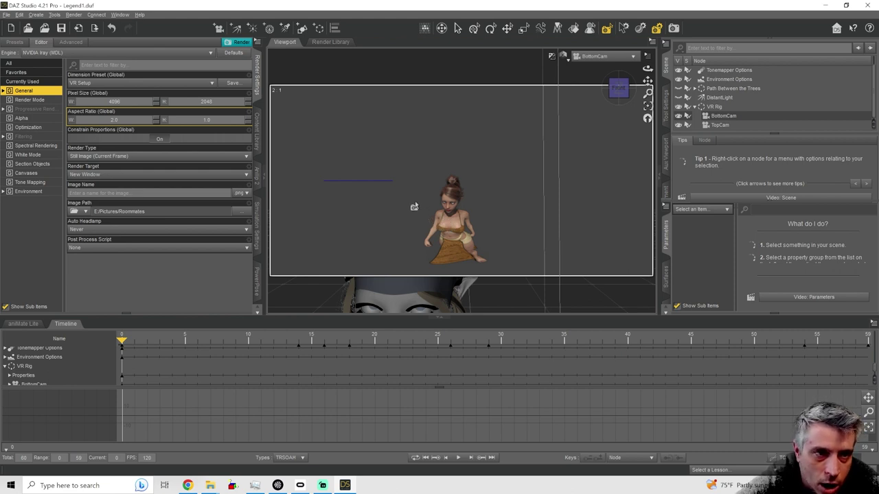
Select the VR Rig group, disable Canvases in the advanced Iray render settings, and return to the general render settings.
left_click(718, 107)
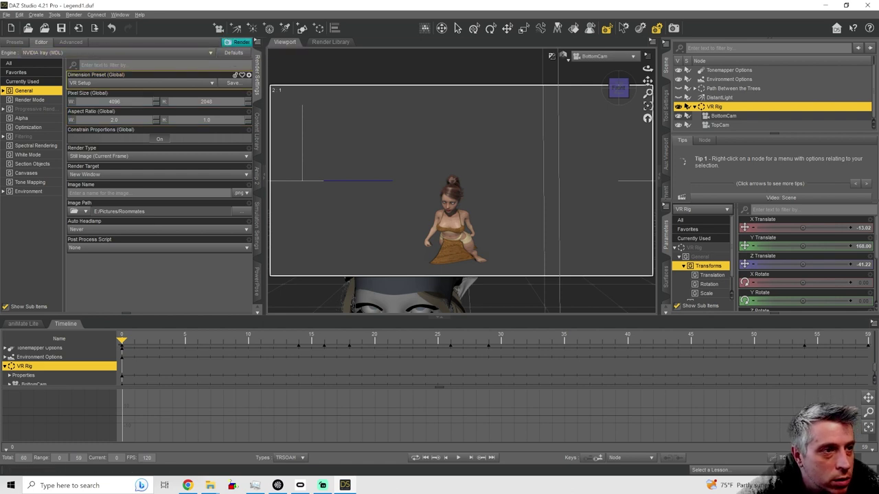
left_click(69, 42)
left_click(47, 96)
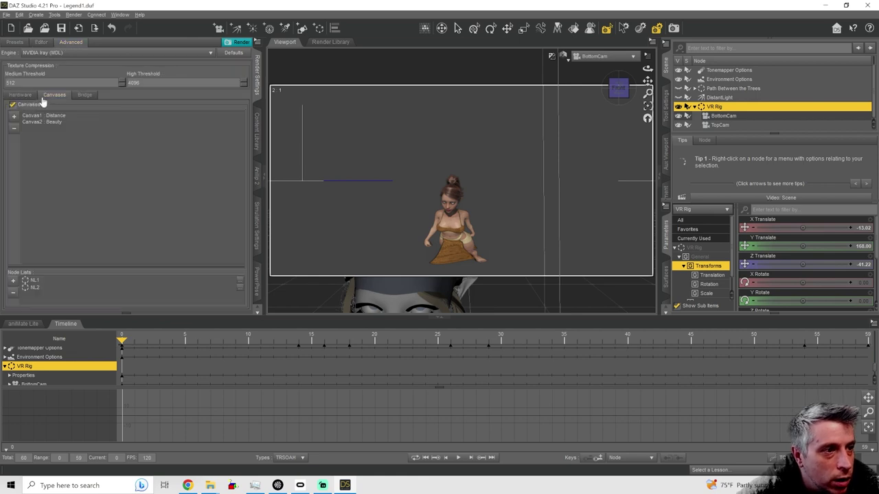
left_click(41, 42)
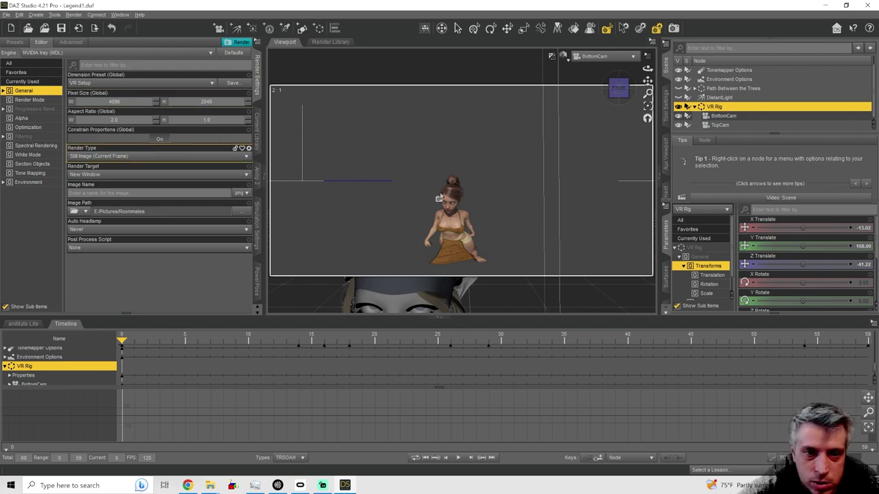
Try a still image render through BottomCam, inspect the figure's head in the output, and cancel and close the render.
key("ctrl+r")
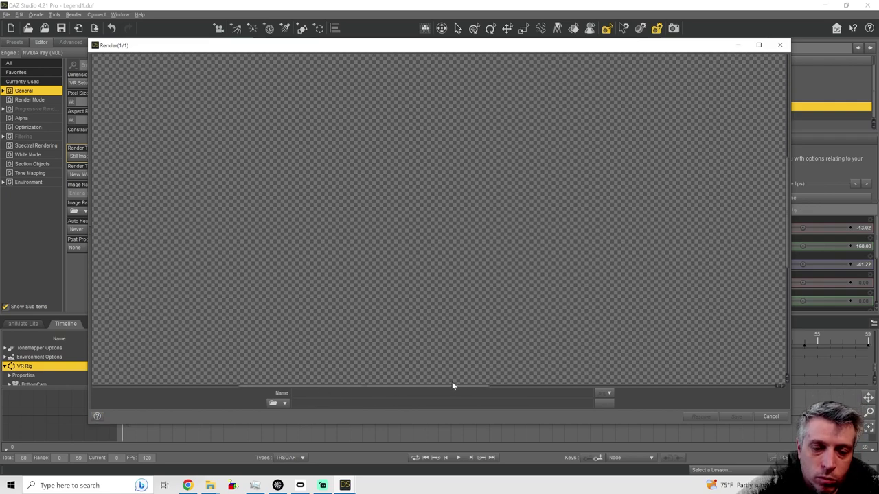
left_click_drag(454, 386, 529, 387)
scroll(514, 357, "down", 2)
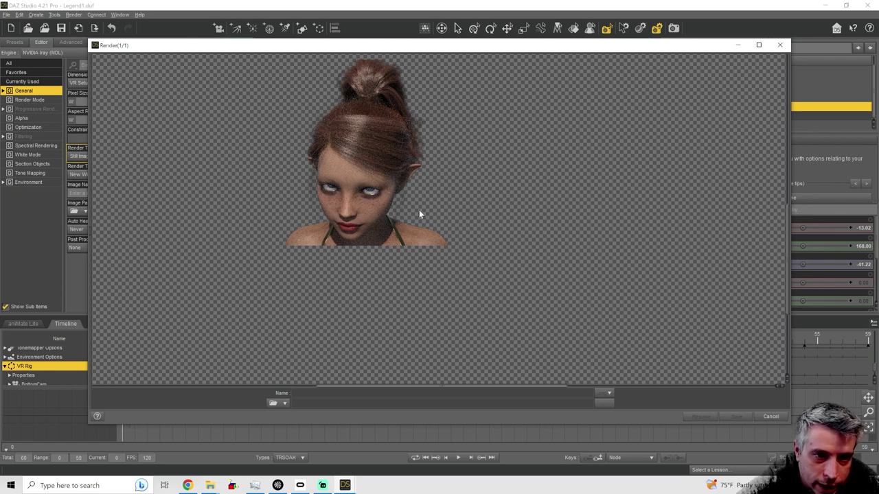
left_click(778, 46)
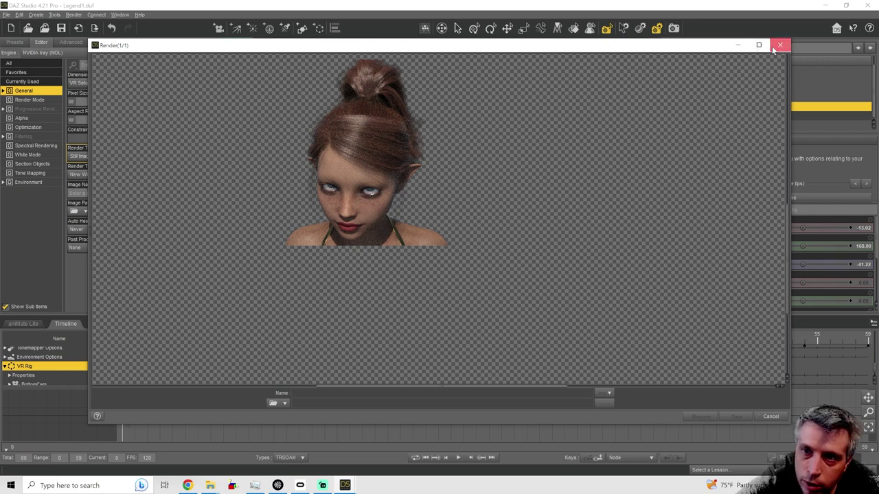
left_click(432, 246)
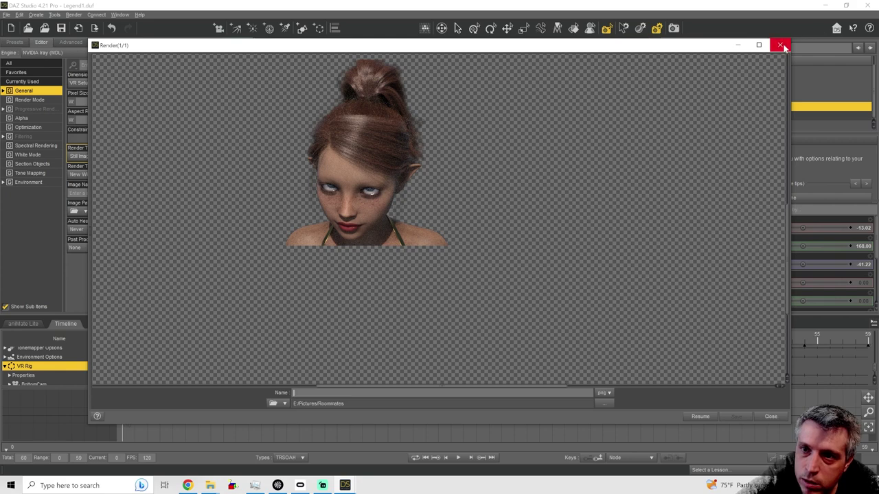
left_click(778, 45)
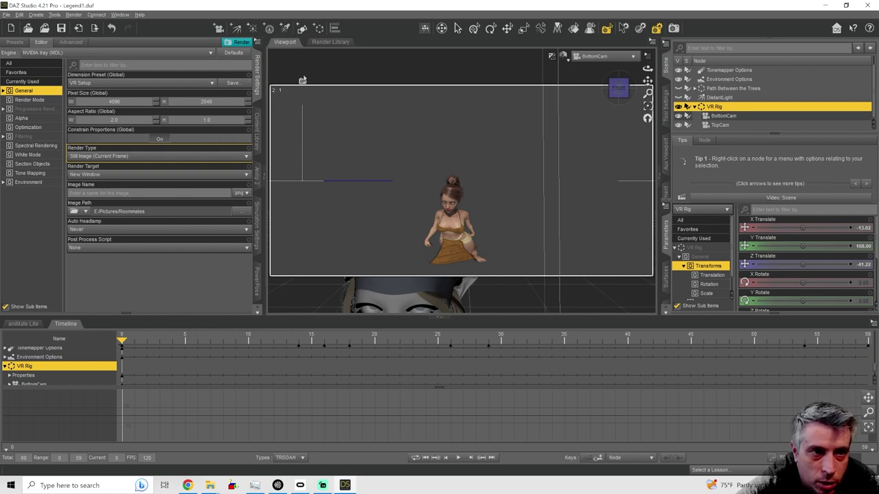
Start the still image render through BottomCam again and bring up the rendering progress log in DAZ Studio.
left_click(243, 43)
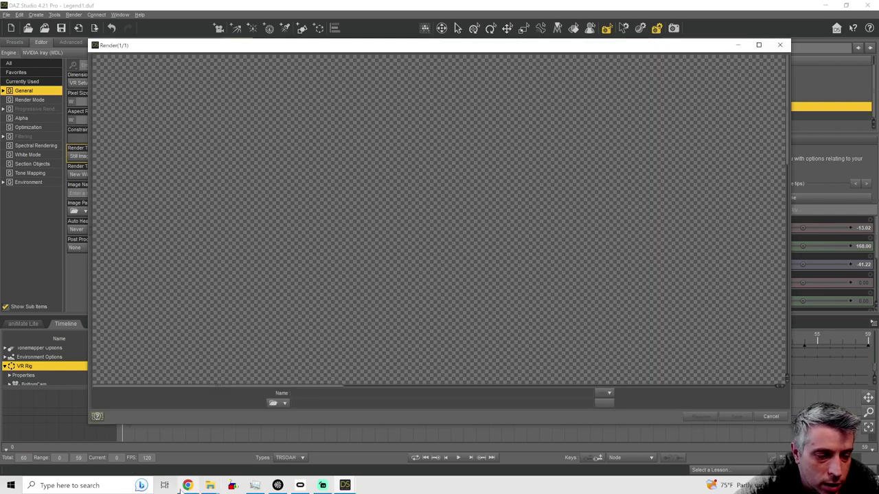
left_click(187, 486)
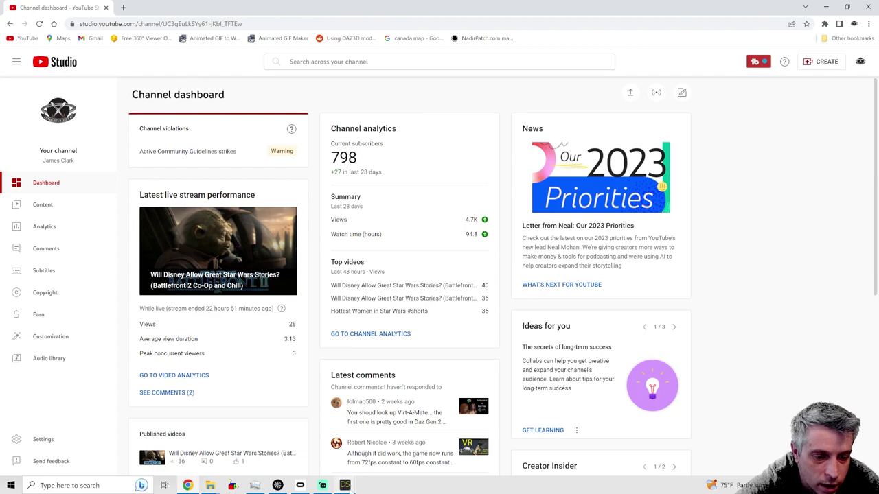
mouse_move(345, 480)
left_click(362, 451)
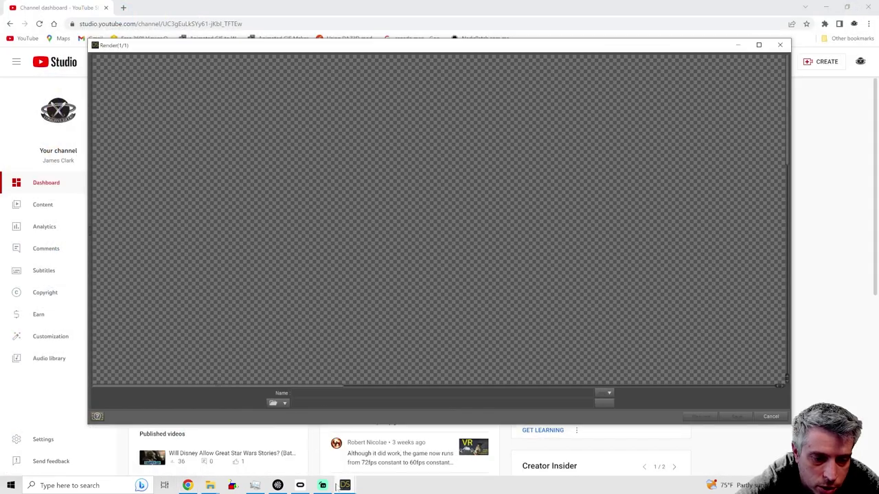
left_click(297, 449)
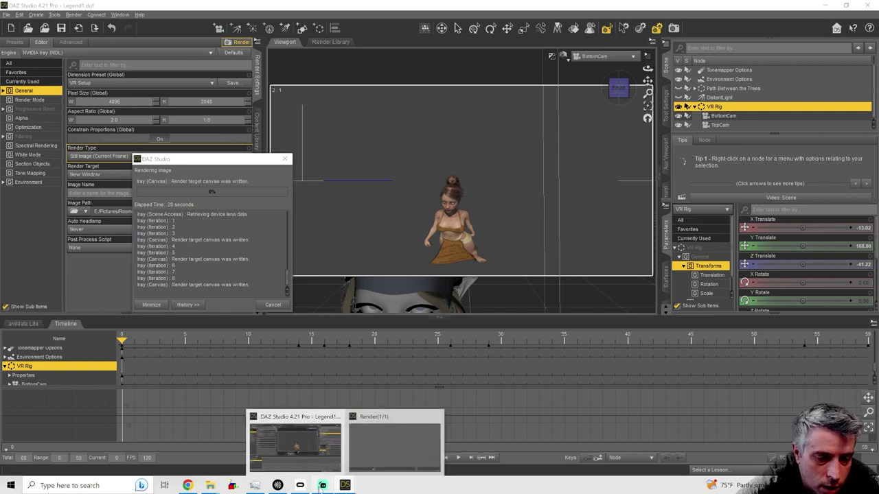
left_click(322, 485)
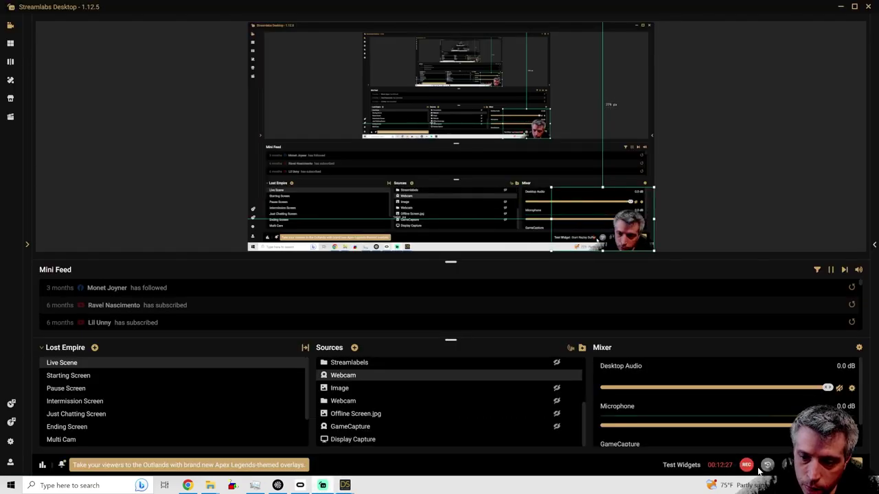